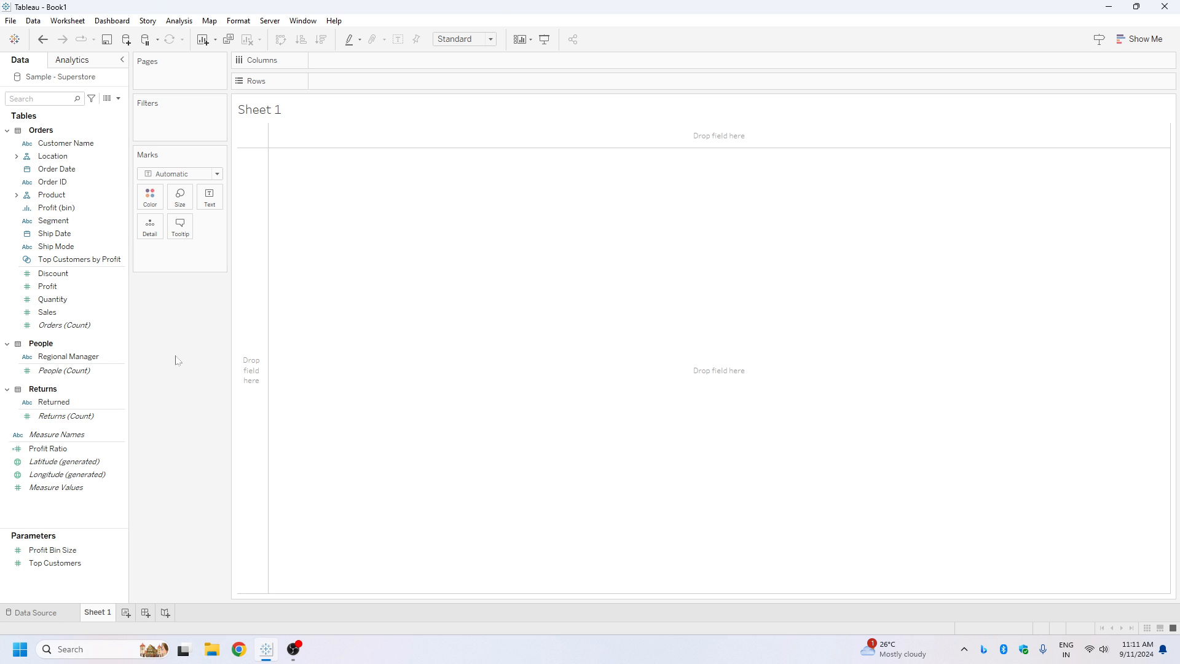
Step: Build a scatter plot of Sales on rows against Profit on columns, with Sub-Category from the Product hierarchy as detail
double_click(71, 314)
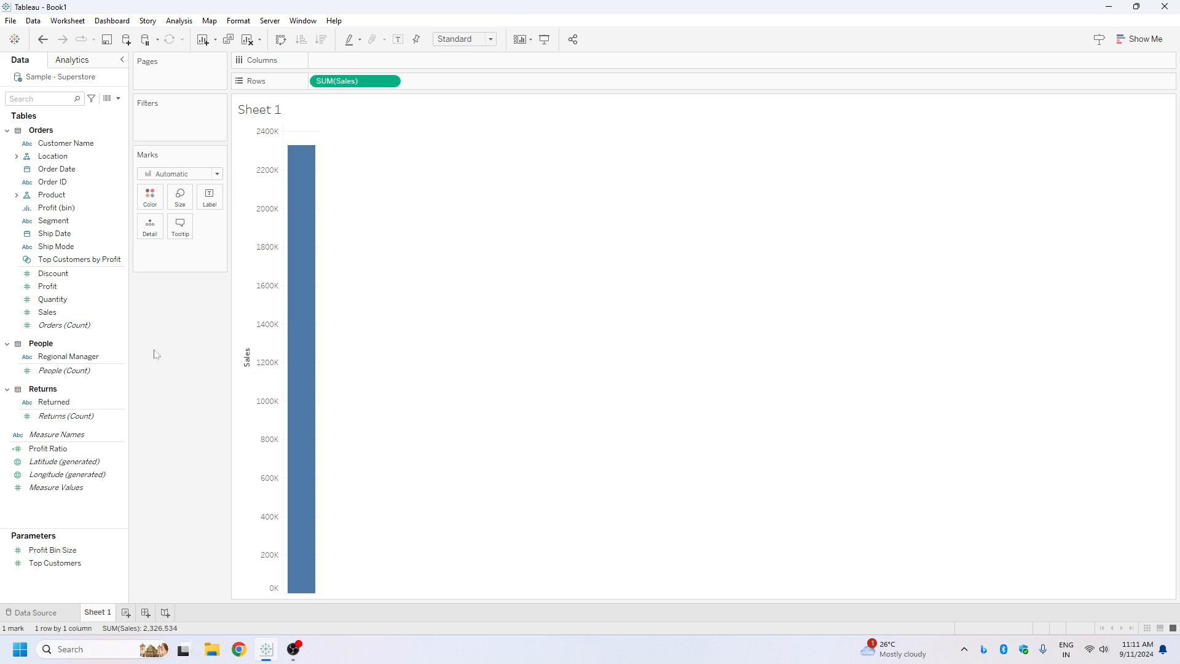
double_click(67, 292)
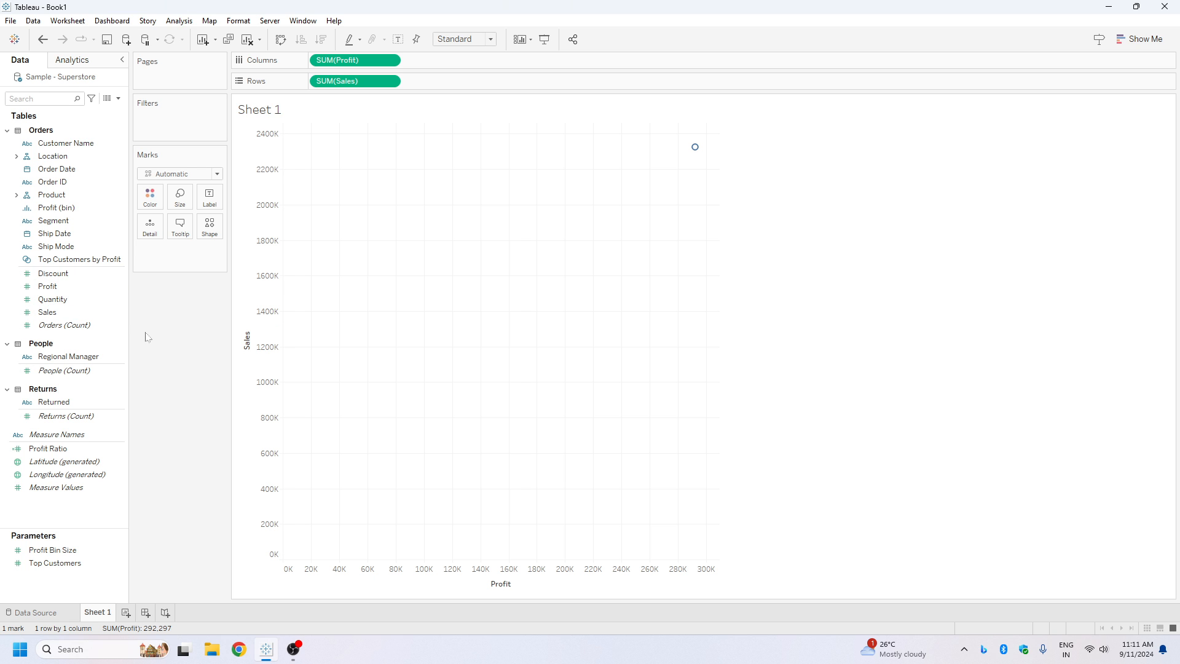
left_click(16, 195)
left_click_drag(68, 221, 176, 250)
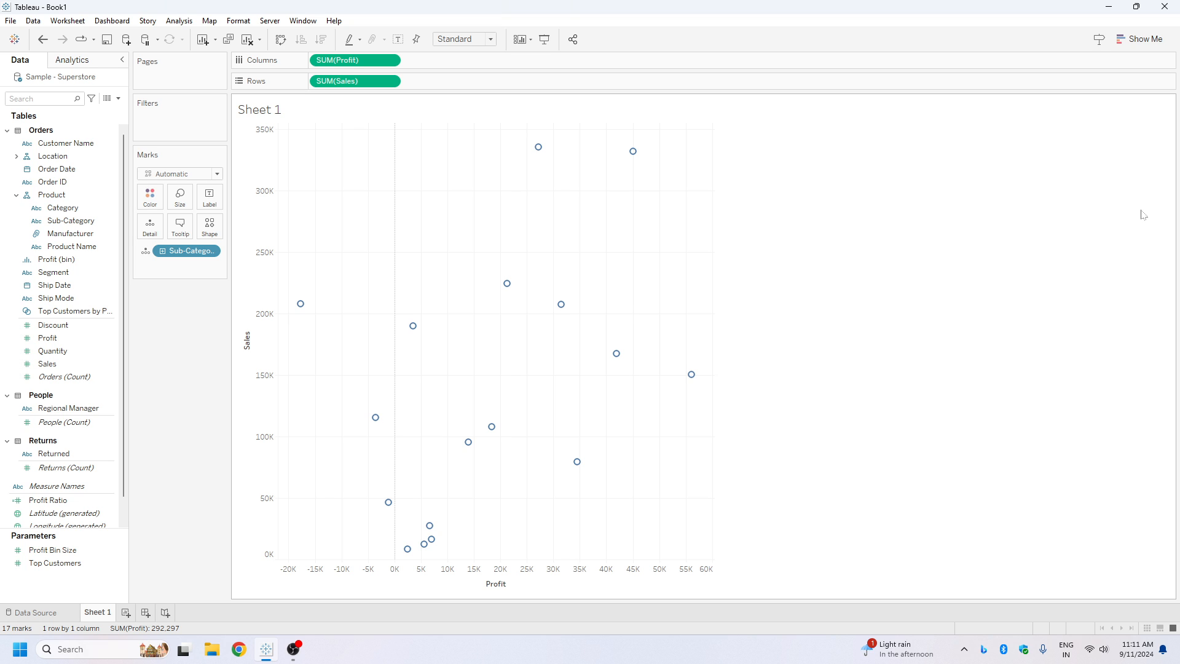
Step: Create a parameter named "Metric 1" with the String data type and a list of allowable values
left_click(120, 100)
left_click(104, 127)
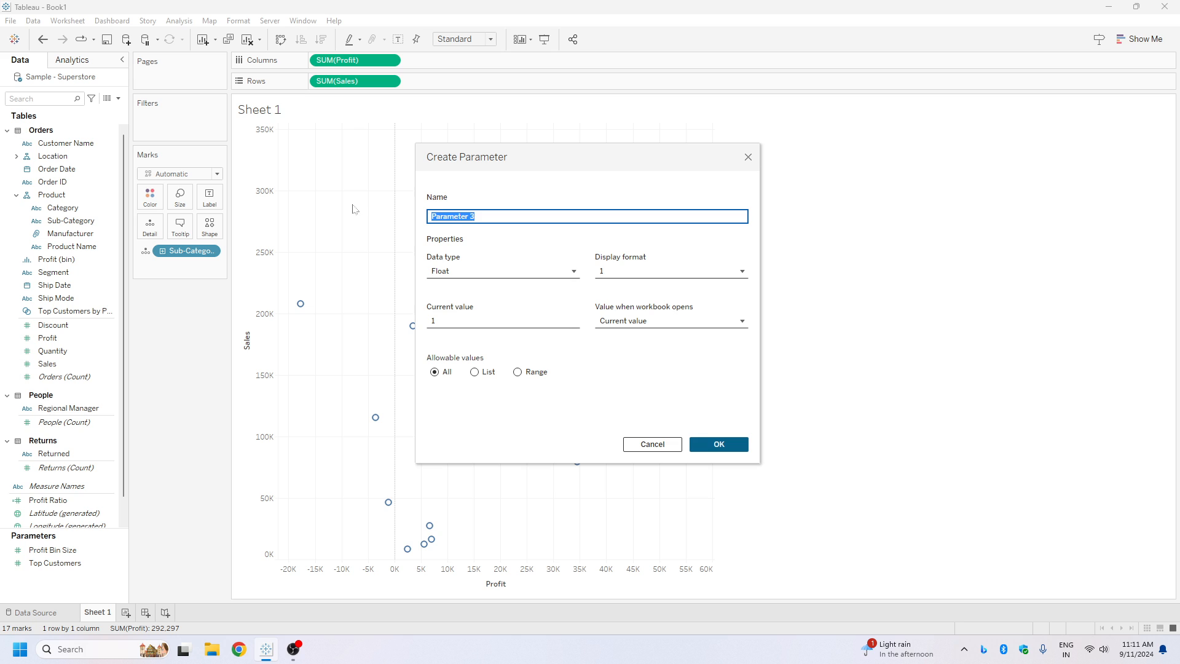
type("Metric 1")
left_click(467, 270)
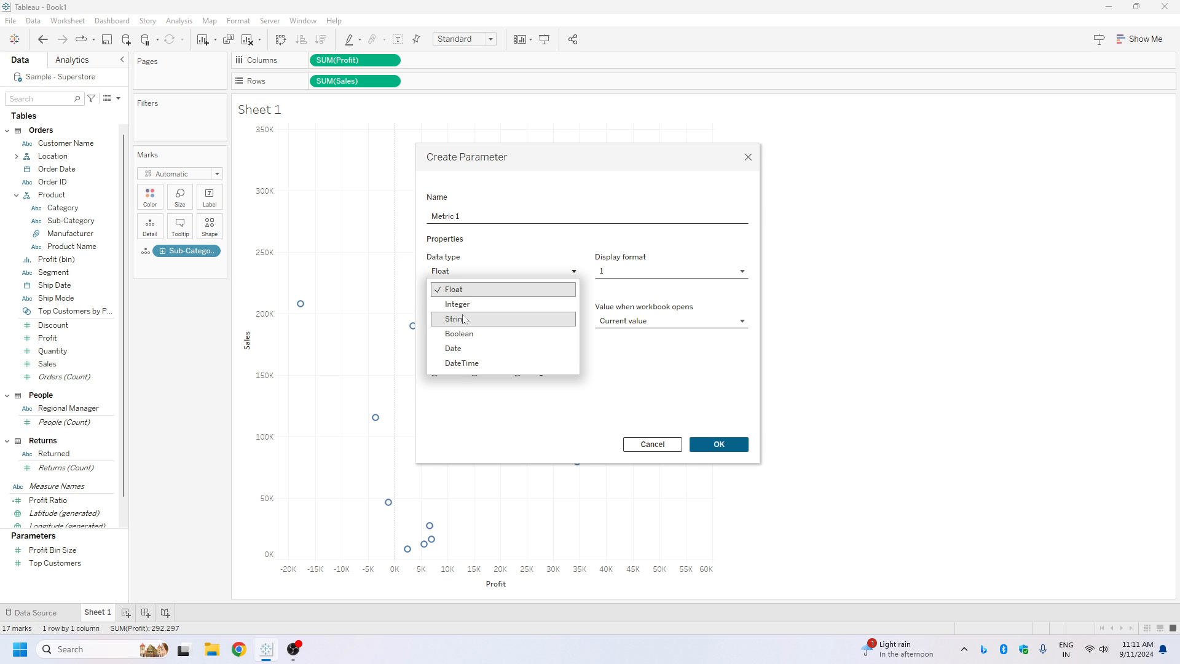
left_click(464, 320)
left_click(475, 372)
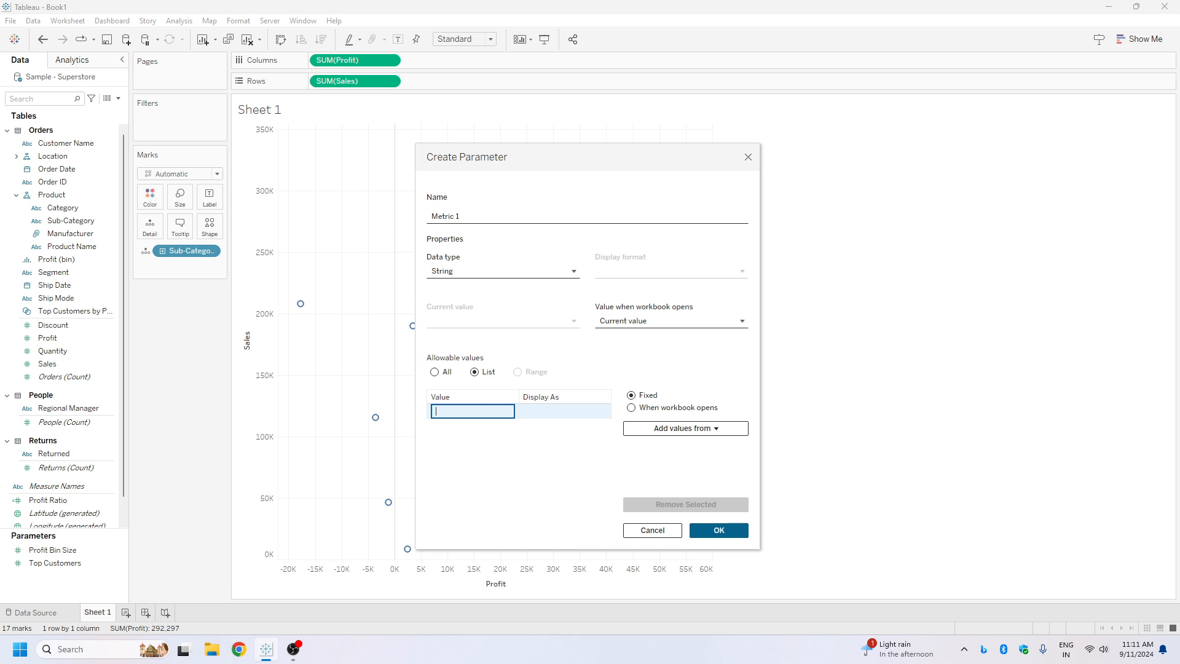
Step: Enter Sales, Profit, Total Order and Profit Ratio as the parameter's list values, and show the Metric 1 control on the sheet
type("Sales")
key("Return")
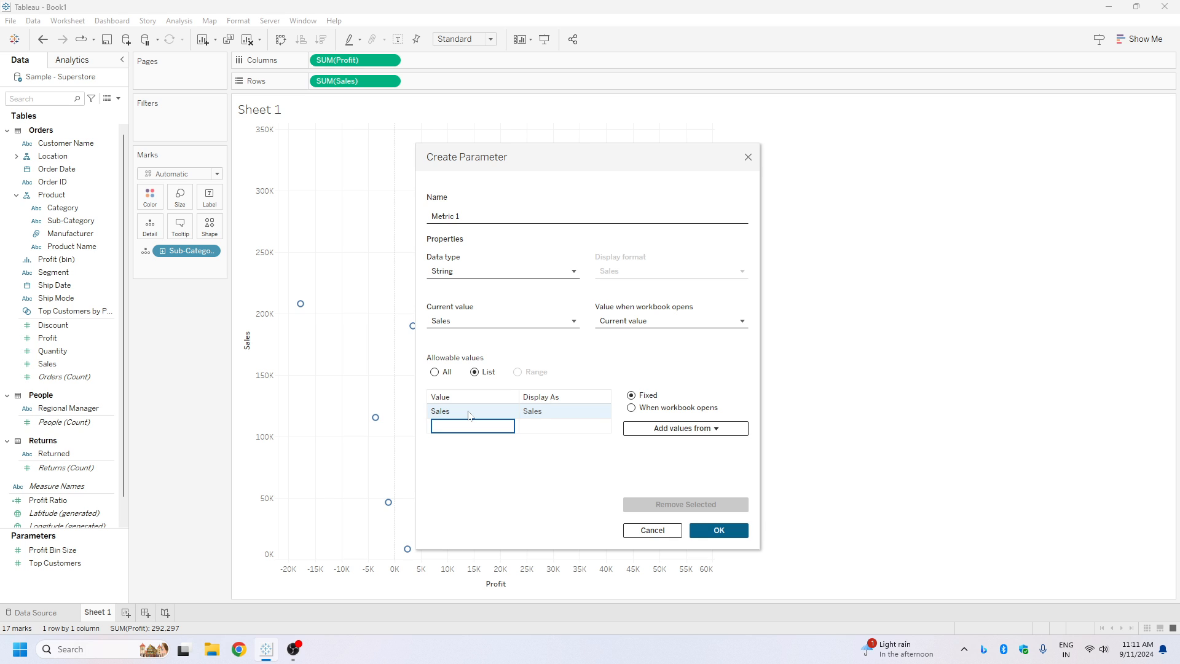
key("Return")
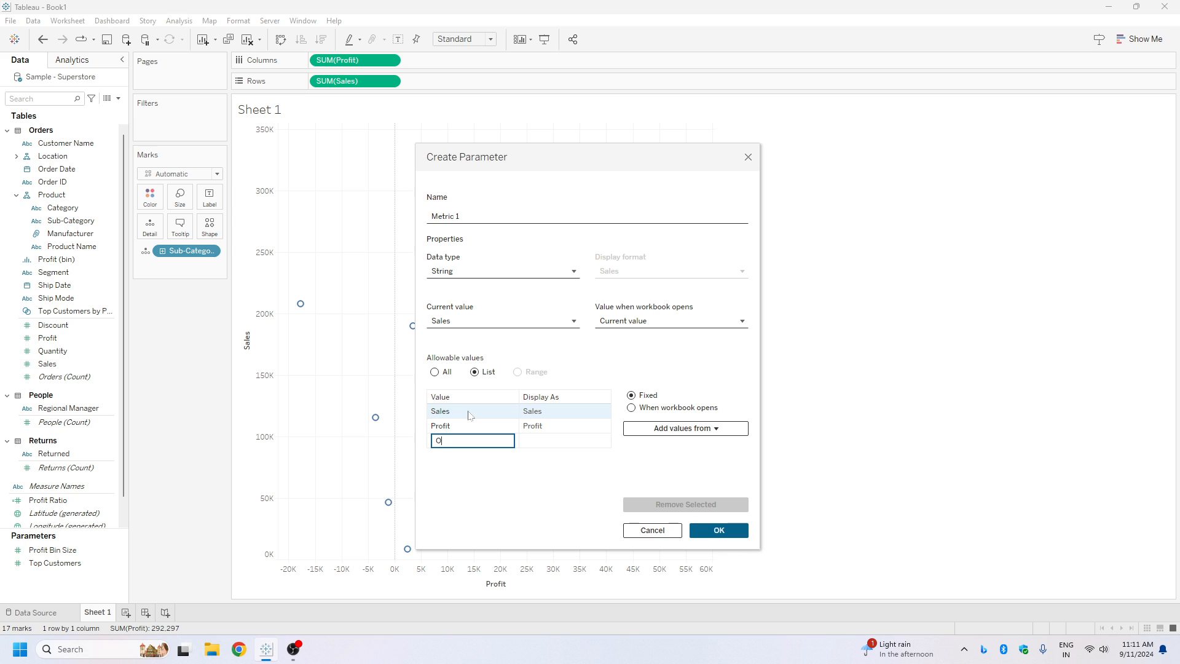
type("Total Order")
key("Return")
type("Prof")
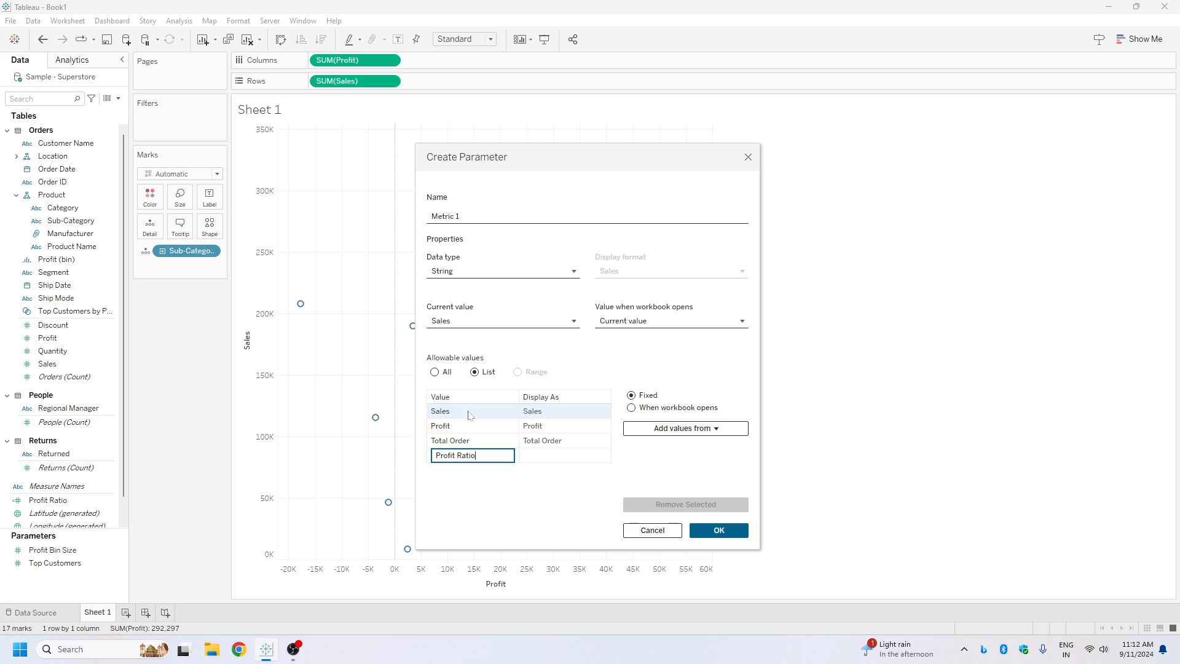
type("it Ratio")
key("Return")
left_click(718, 530)
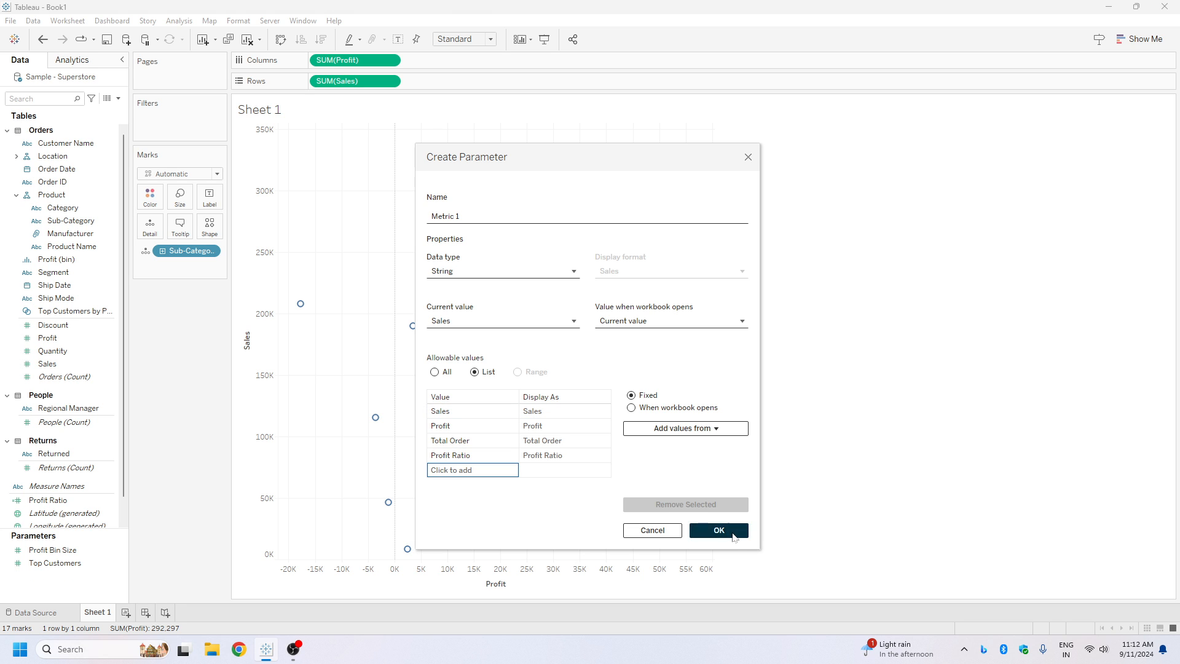
right_click(116, 550)
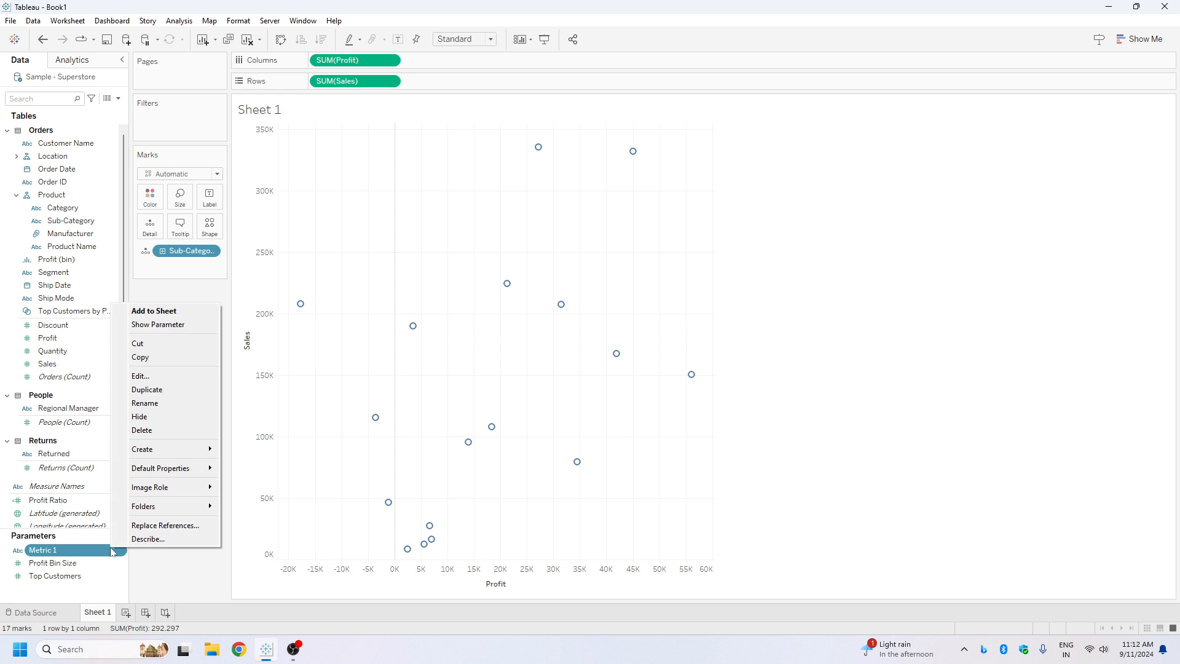
left_click(175, 326)
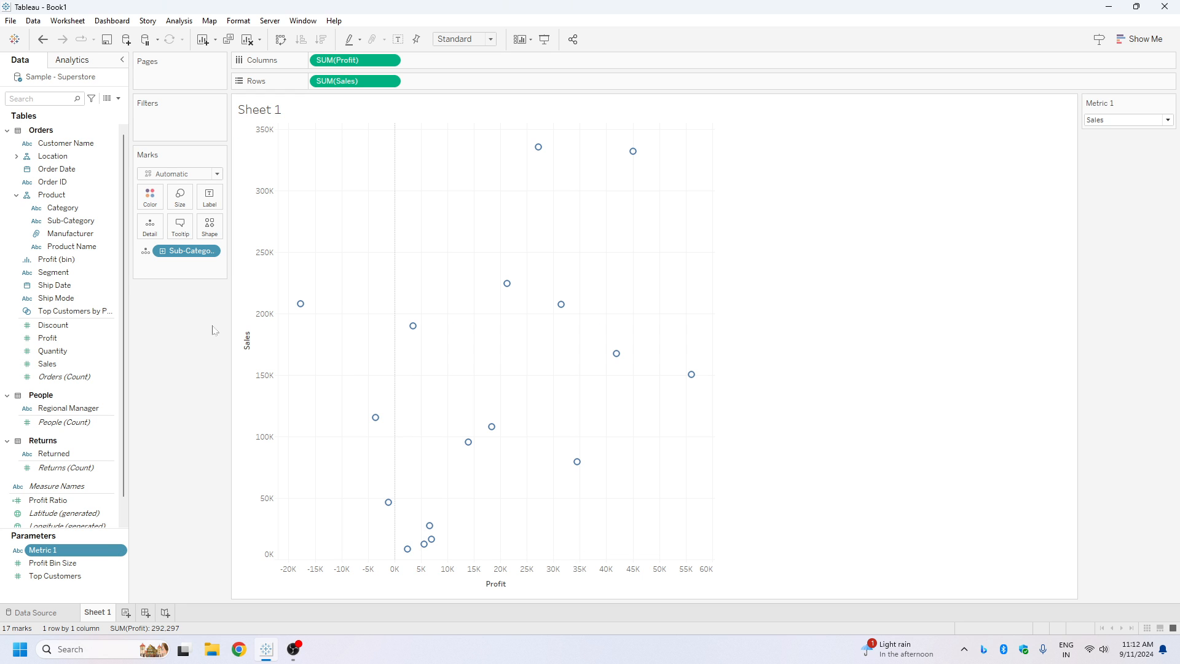
Step: Duplicate the Metric 1 parameter and rename the copy "Metric 2"
right_click(94, 551)
left_click(142, 389)
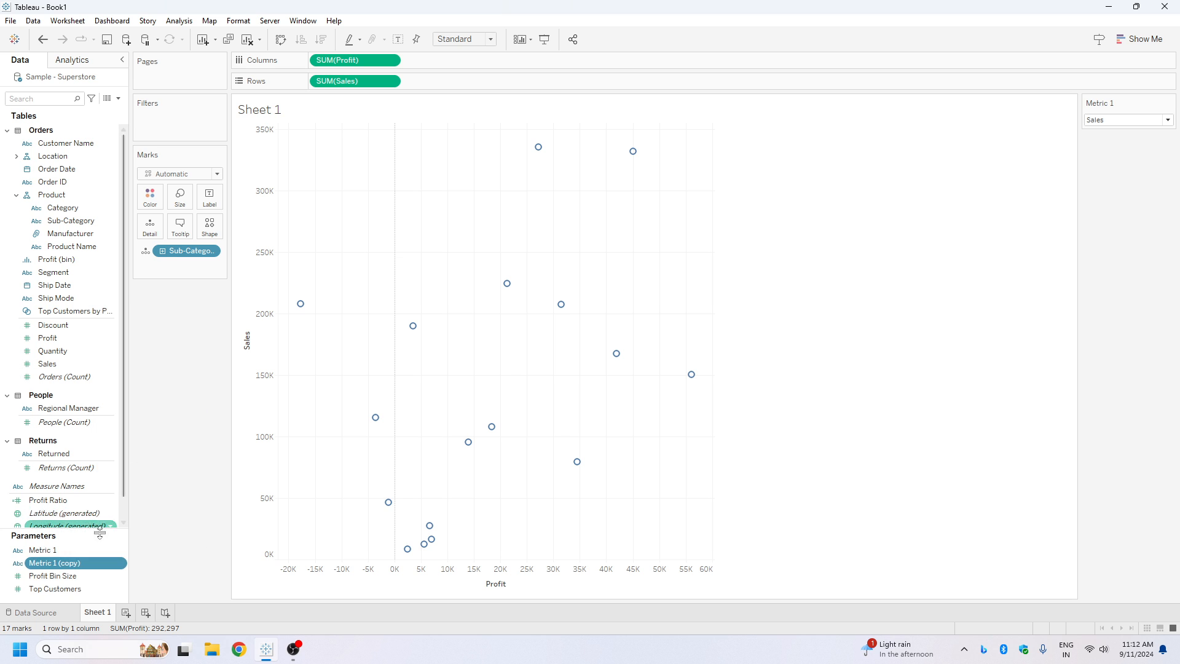
right_click(86, 569)
left_click(139, 388)
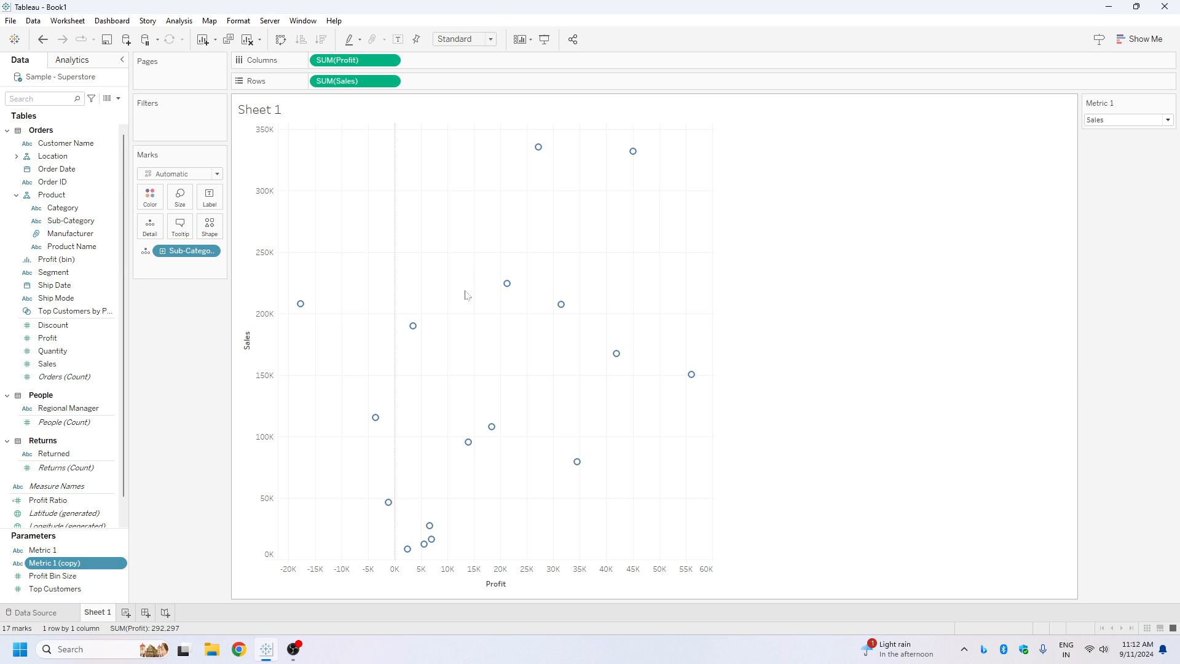
key("ctrl+shift+Left")
key("ctrl+shift+Left")
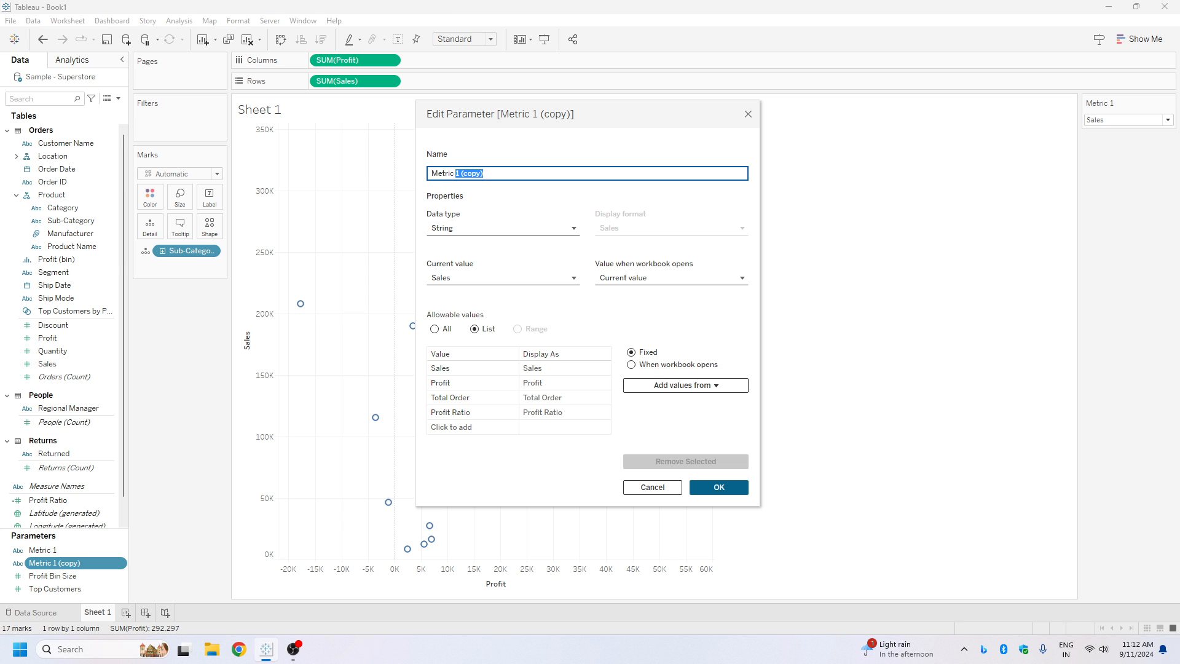
type("2")
left_click(717, 487)
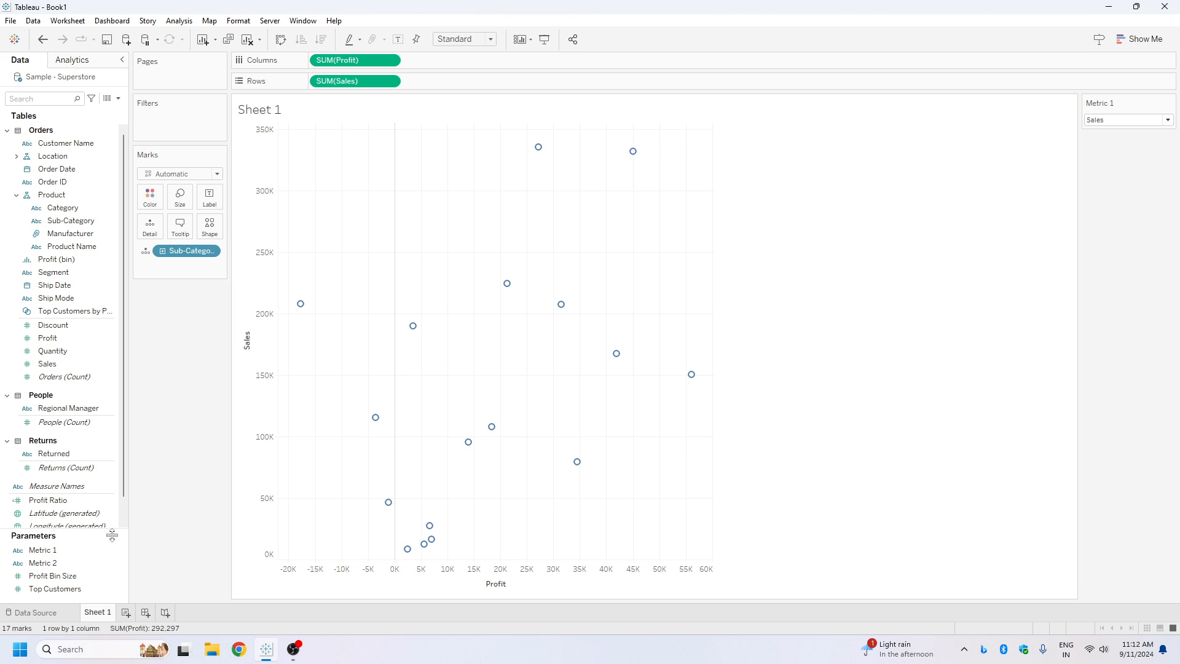
Step: Show the Metric 2 parameter control on the sheet and set it to Profit
left_click(73, 563)
right_click(74, 562)
left_click(117, 337)
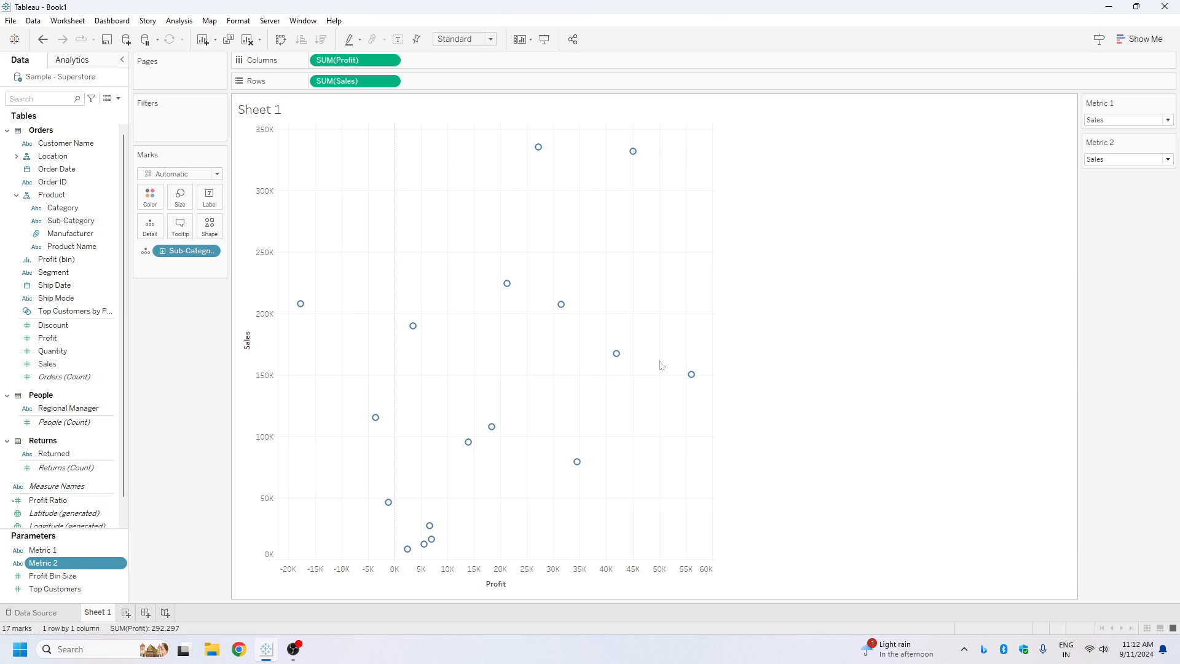
left_click(1131, 160)
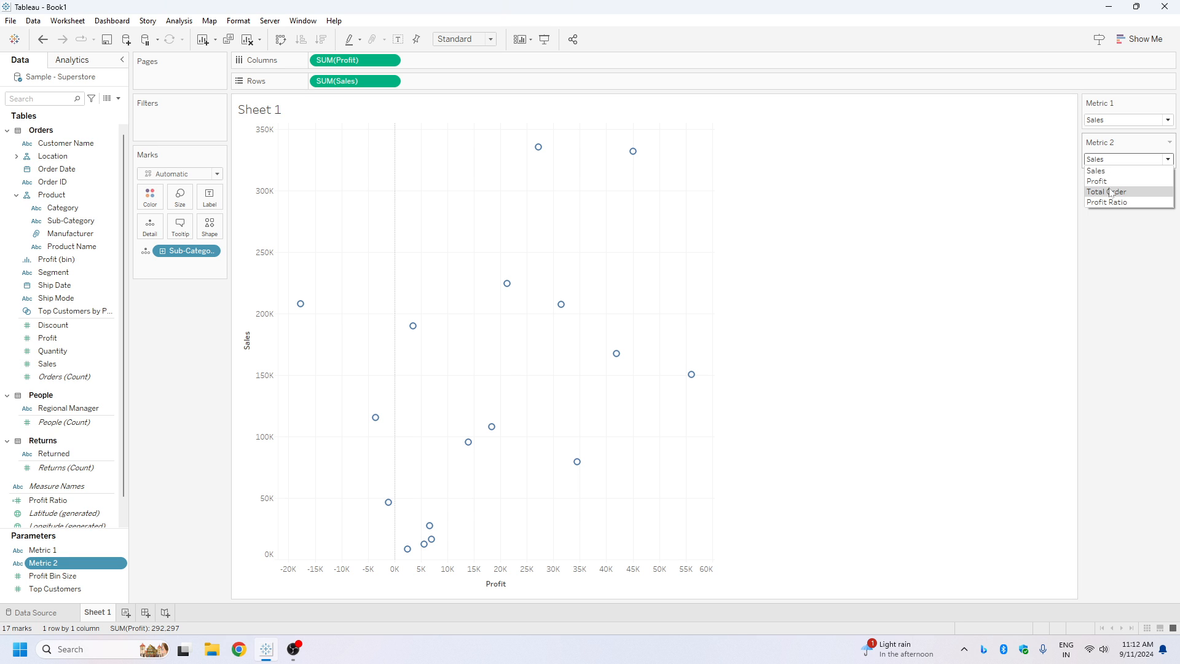
left_click(1098, 181)
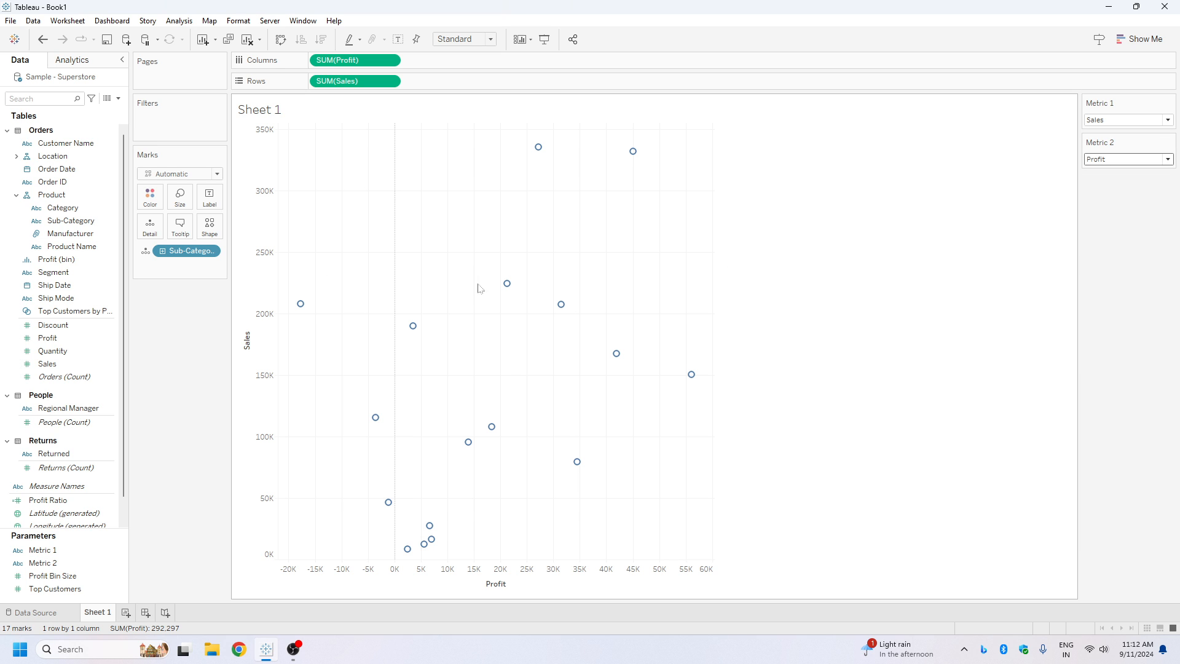
Step: Create a calculated field named "Selected Metric 1"
left_click(118, 99)
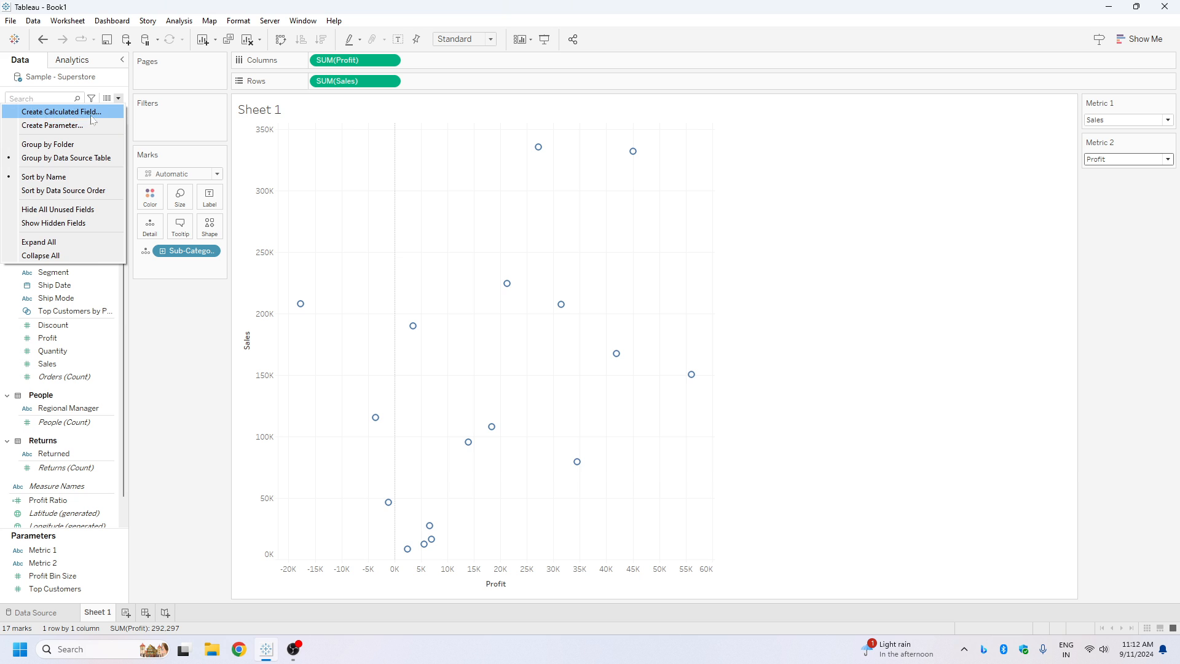
left_click(62, 112)
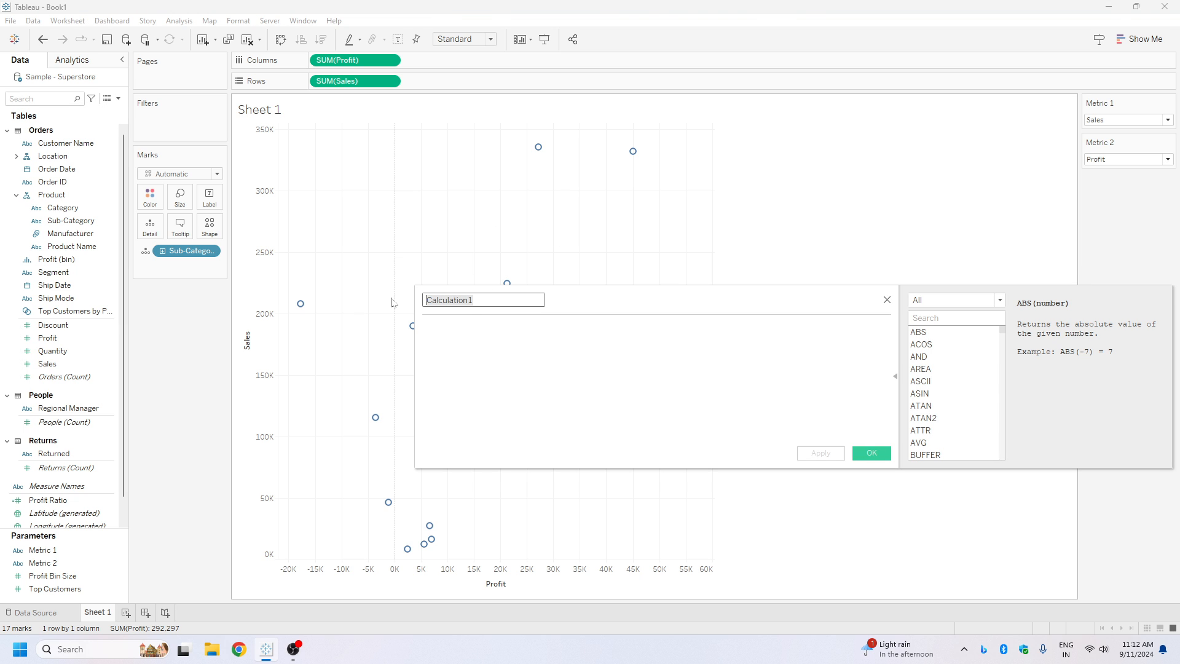
type("Selected Metric 1")
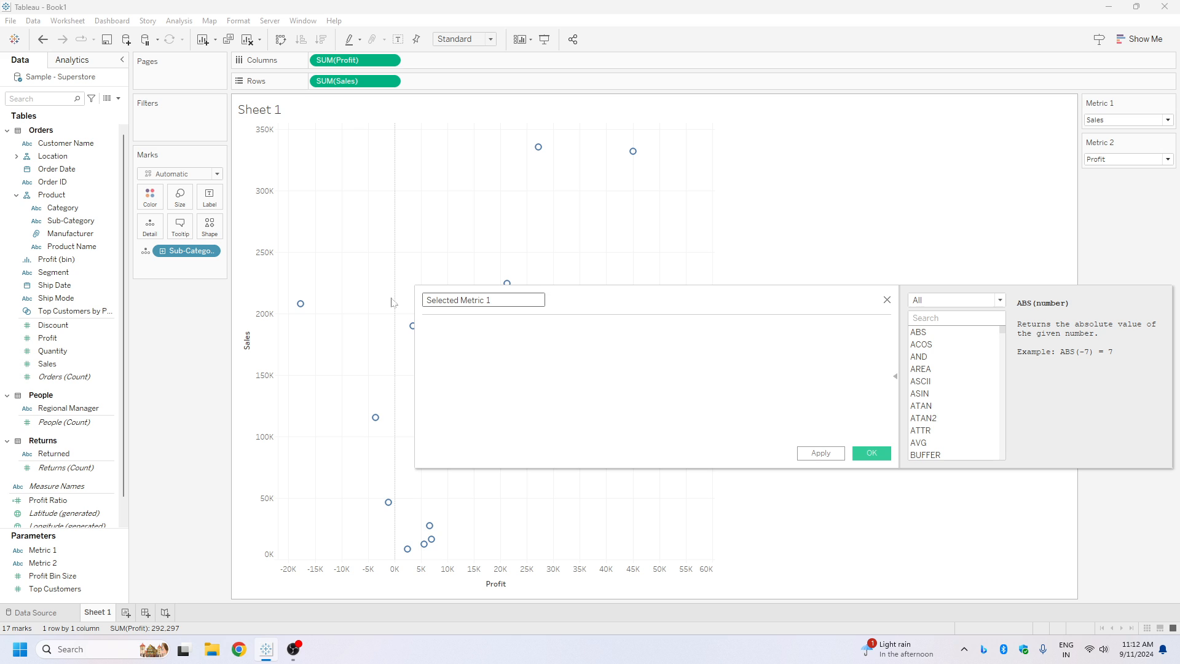
key("Tab")
Step: Begin the calculation with CASE [Metric 1] on its first line
type("case")
key("Tab")
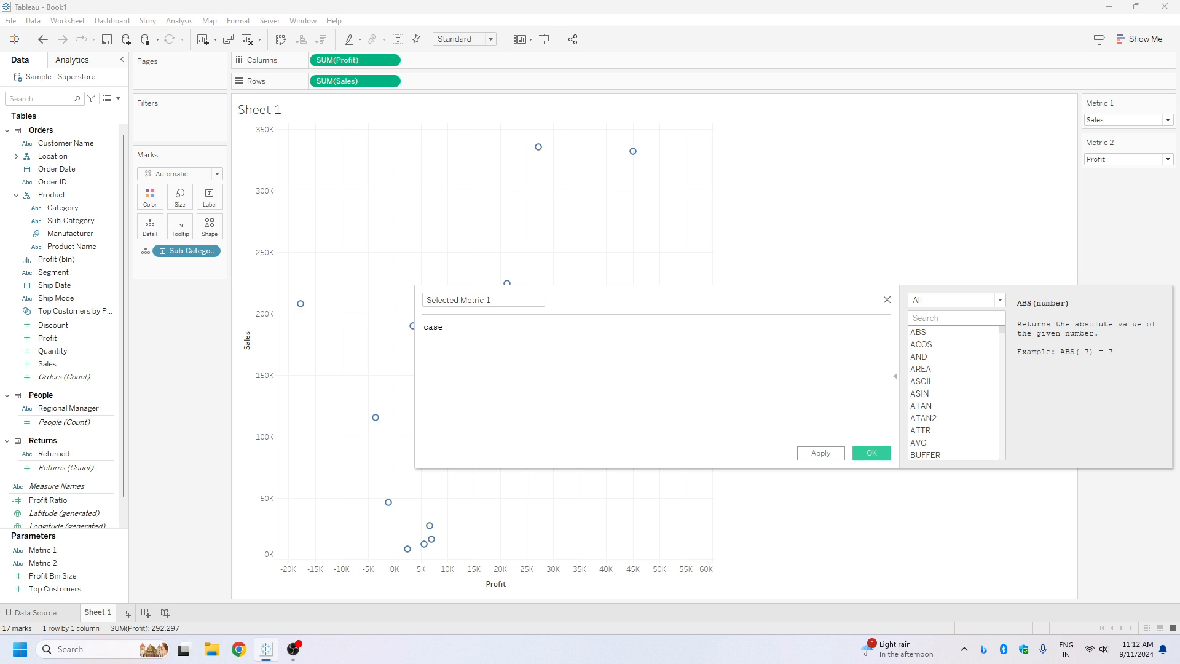
key("ctrl+a")
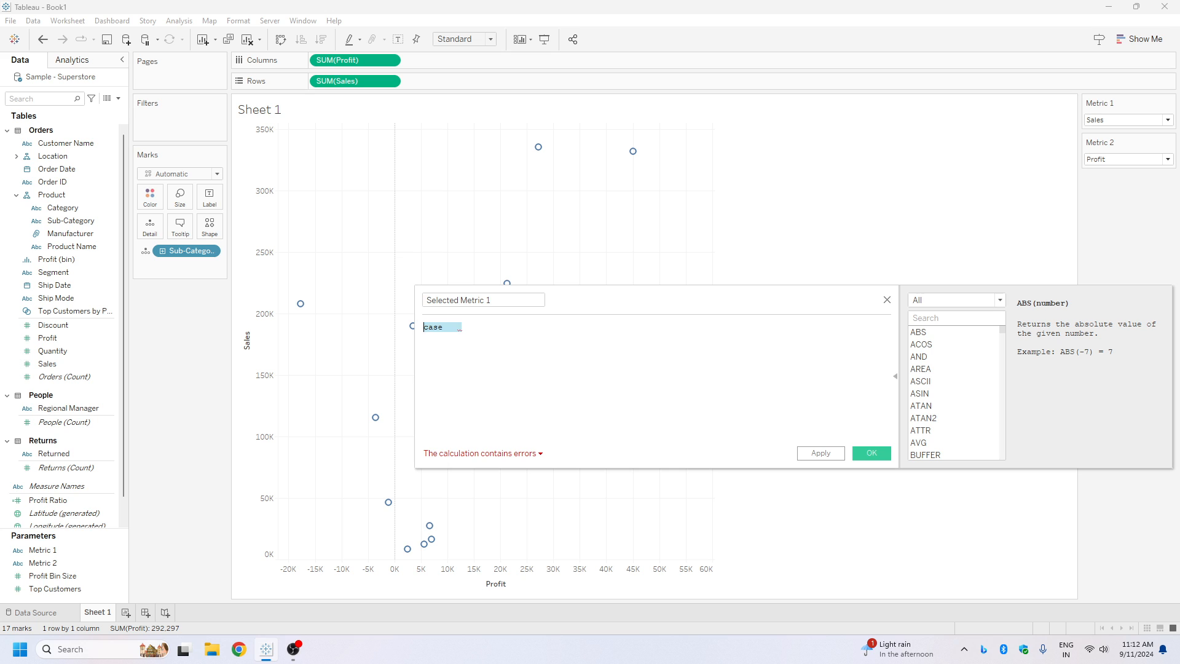
type("CASE")
key("Return")
scroll(497, 343, "up", 4)
scroll(497, 343, "up", 3)
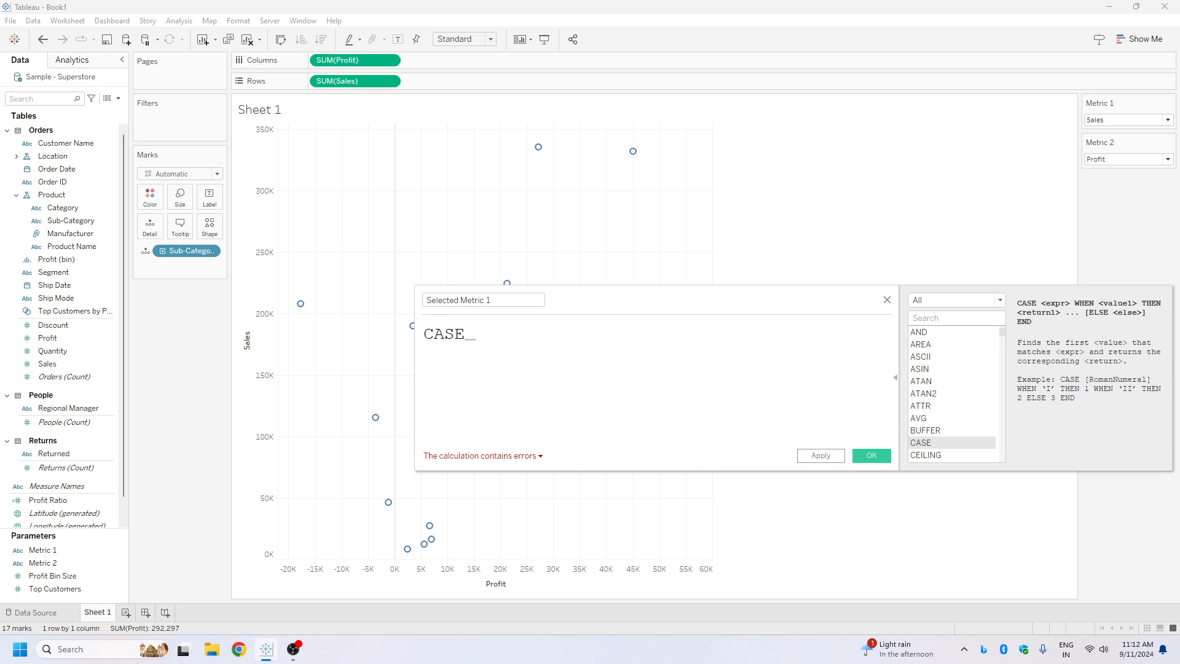
type("ME")
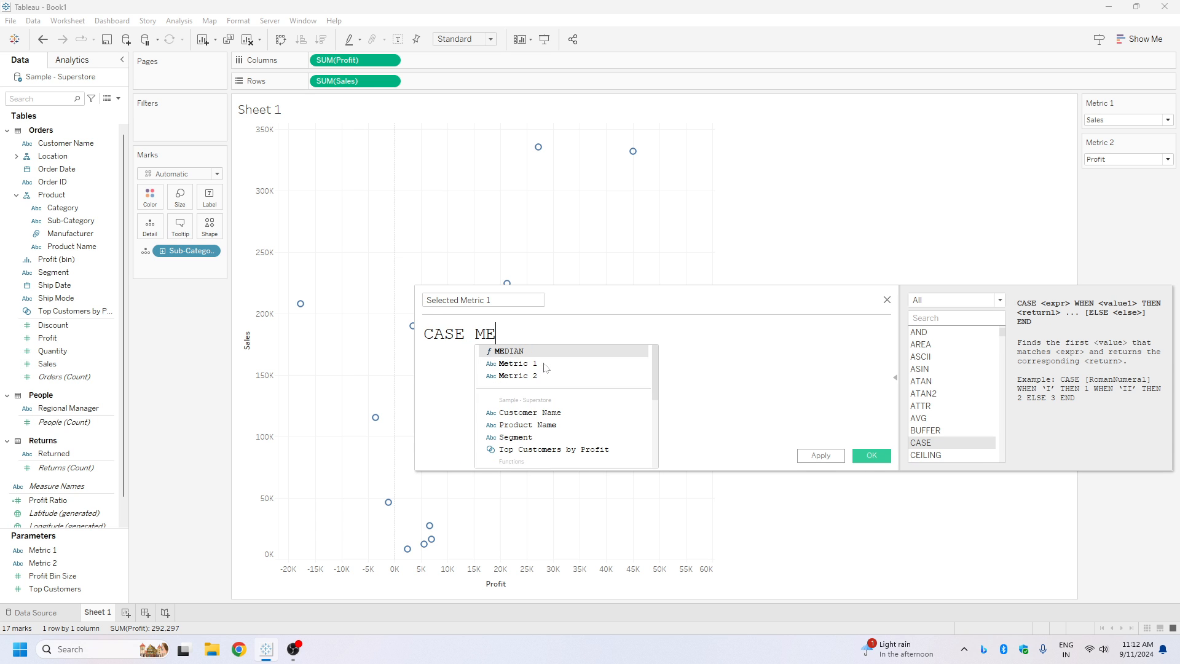
key("Down")
key("Return")
key("Return")
Step: Add the line WHEN 'Sales' THEN SUM([Sales]) to the CASE formula
type("W")
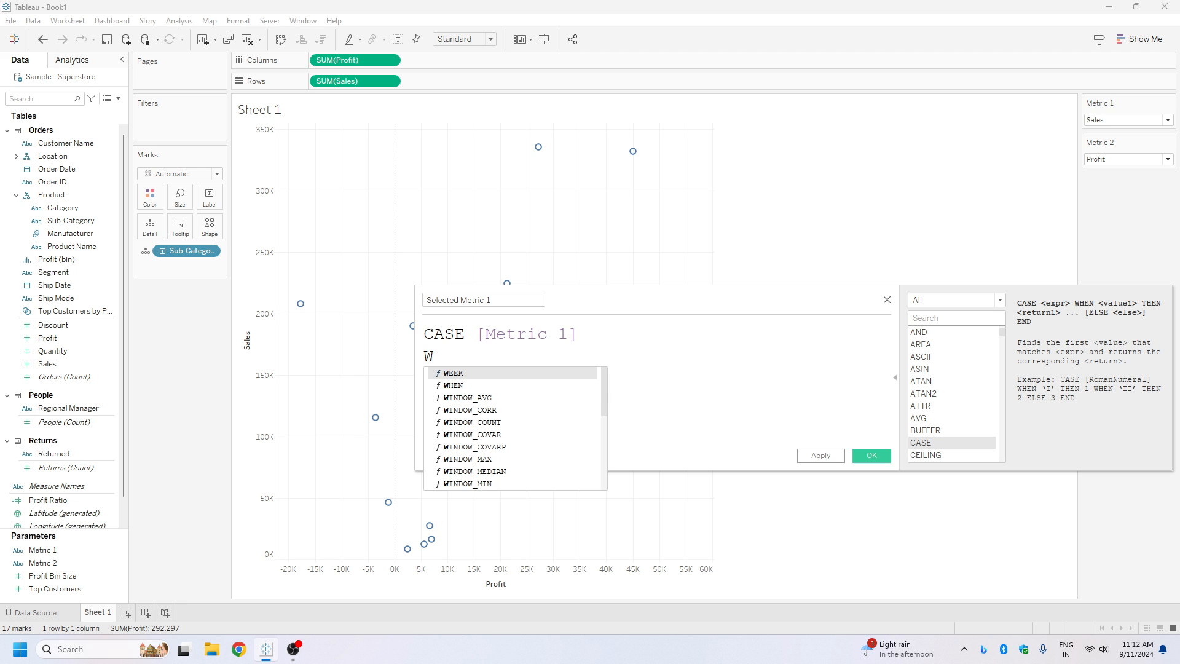
type("HEN 'S")
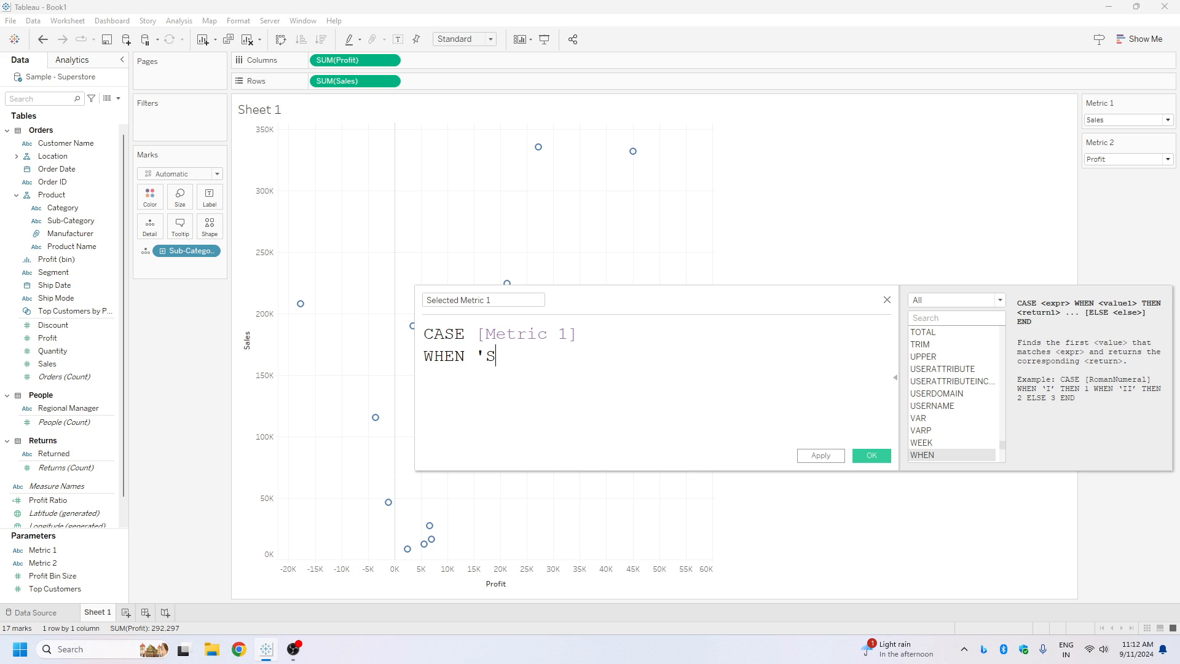
type("ales' THEN SUN")
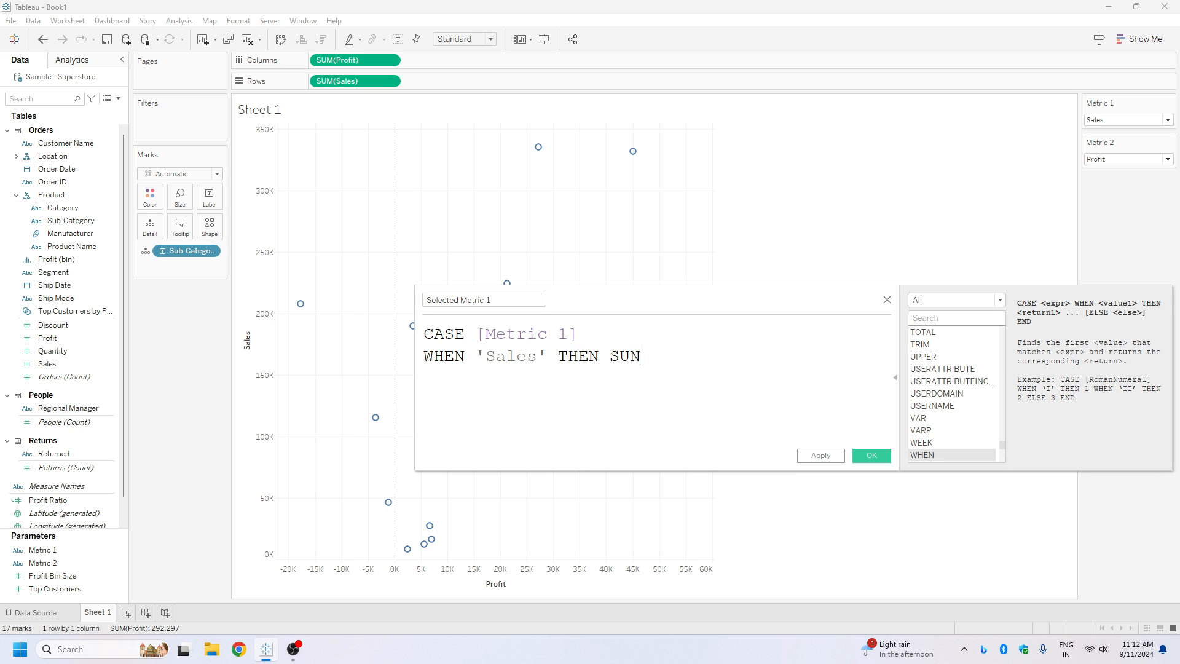
key("BackSpace")
type("M([Sa")
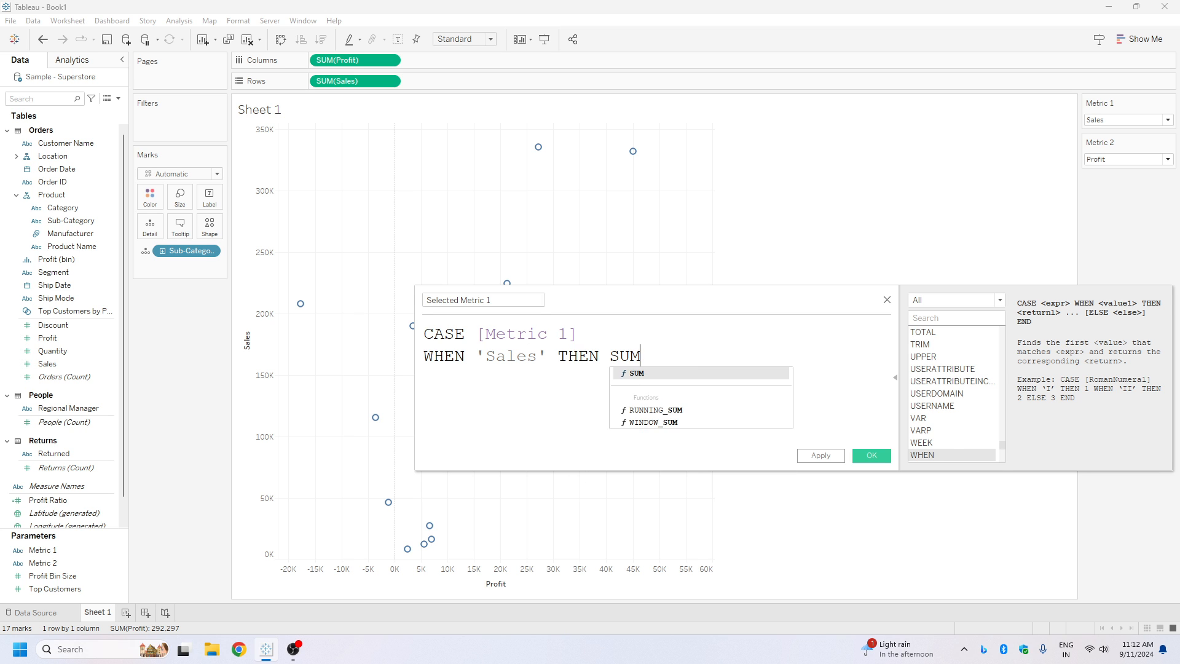
key("Return")
Step: Duplicate the WHEN 'Sales' line on a new line directly below it
key("shift+Home")
key("ctrl+c")
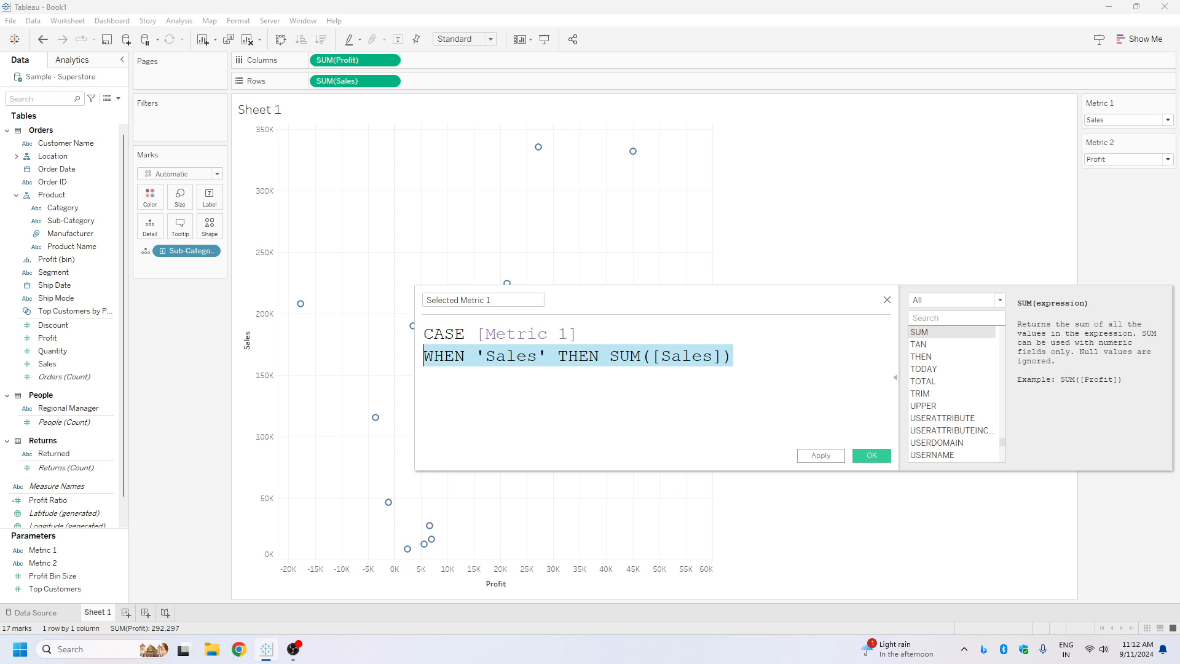
key("End")
key("Return")
key("ctrl+v")
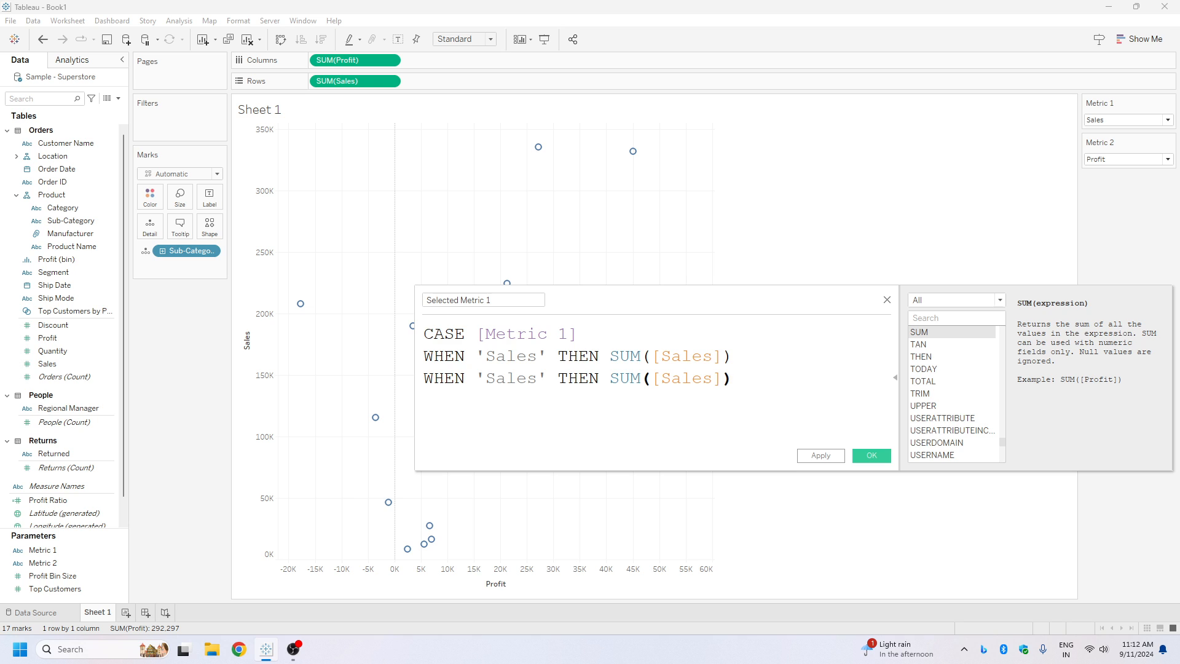
Step: Enlarge the calculation editor and change the second WHEN line to WHEN 'Profit' THEN SUM([Profit])
left_click_drag(883, 472, 882, 532)
left_click(895, 408)
double_click(514, 374)
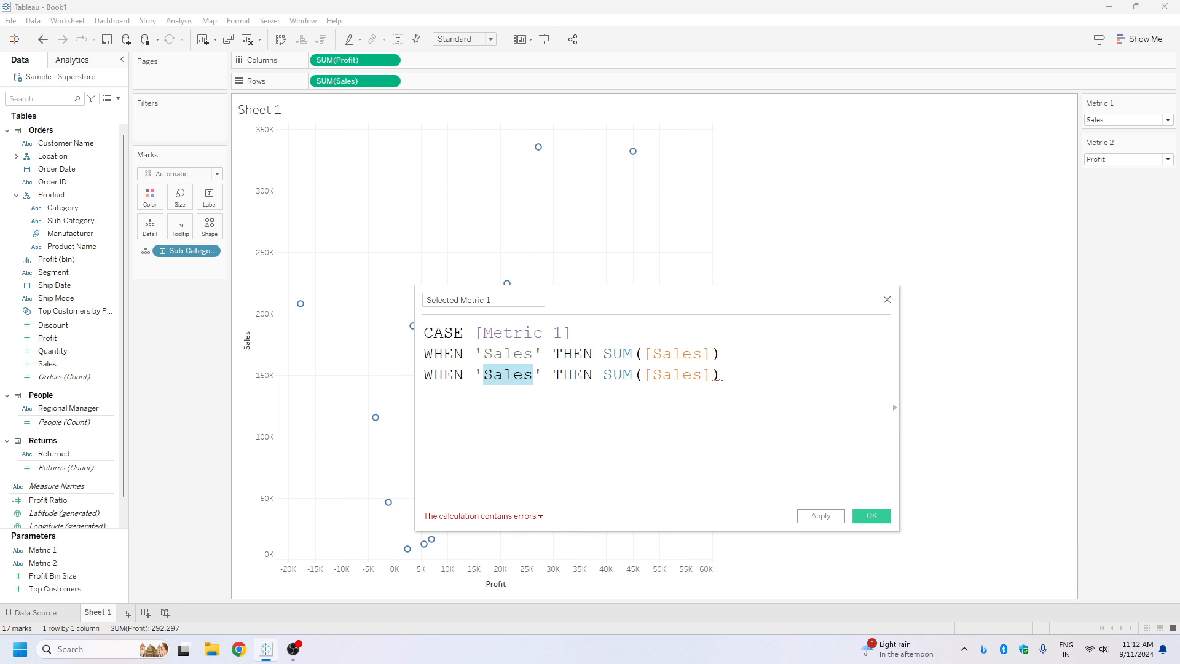
key("BackSpace")
type("P")
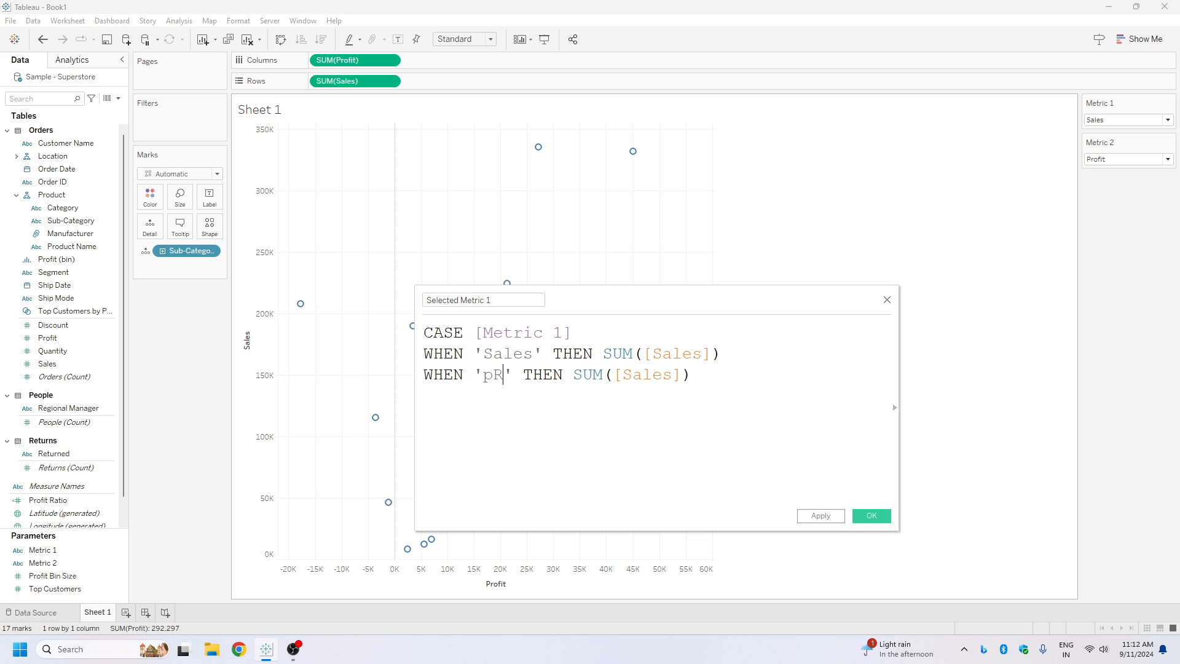
type("rofit")
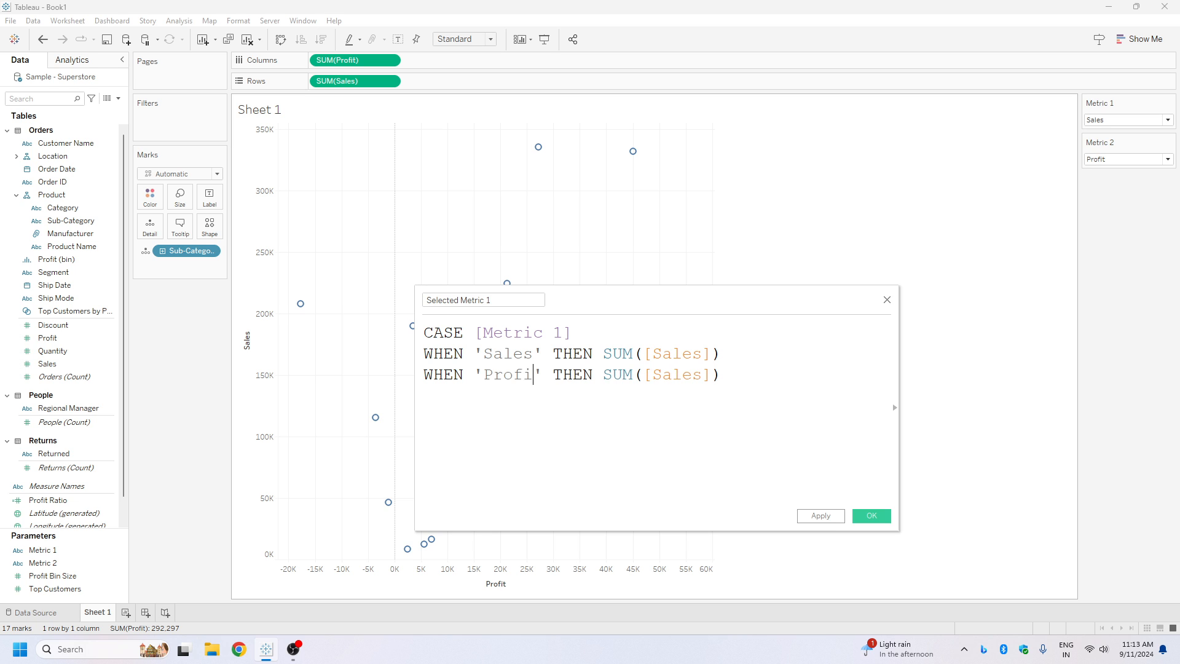
double_click(682, 375)
type("Pr")
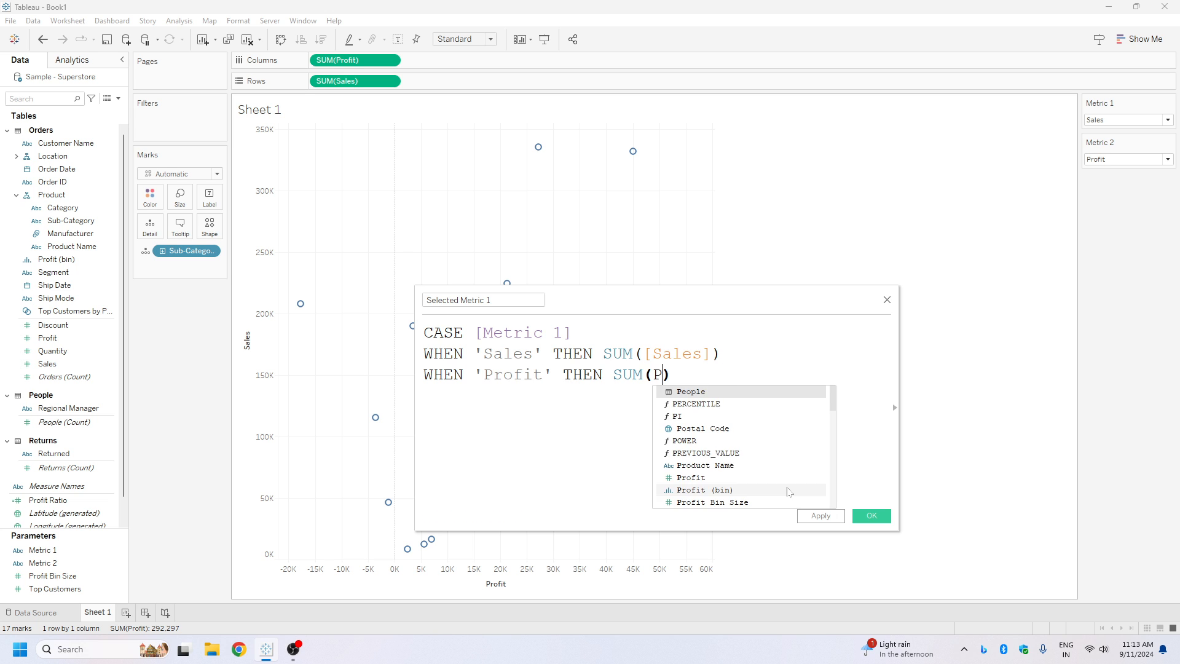
key("Down")
key("Down")
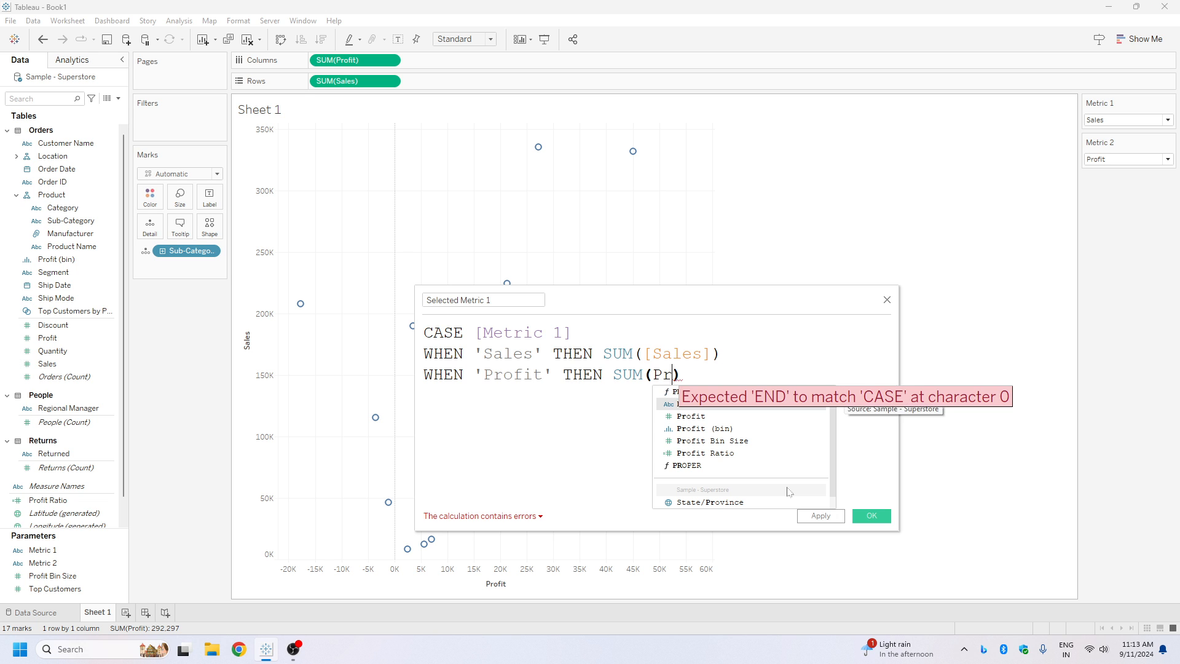
key("Return")
Step: Add a third WHEN line from the copied Sales line and change its case label to 'Total Order'
key("Return")
key("ctrl+v")
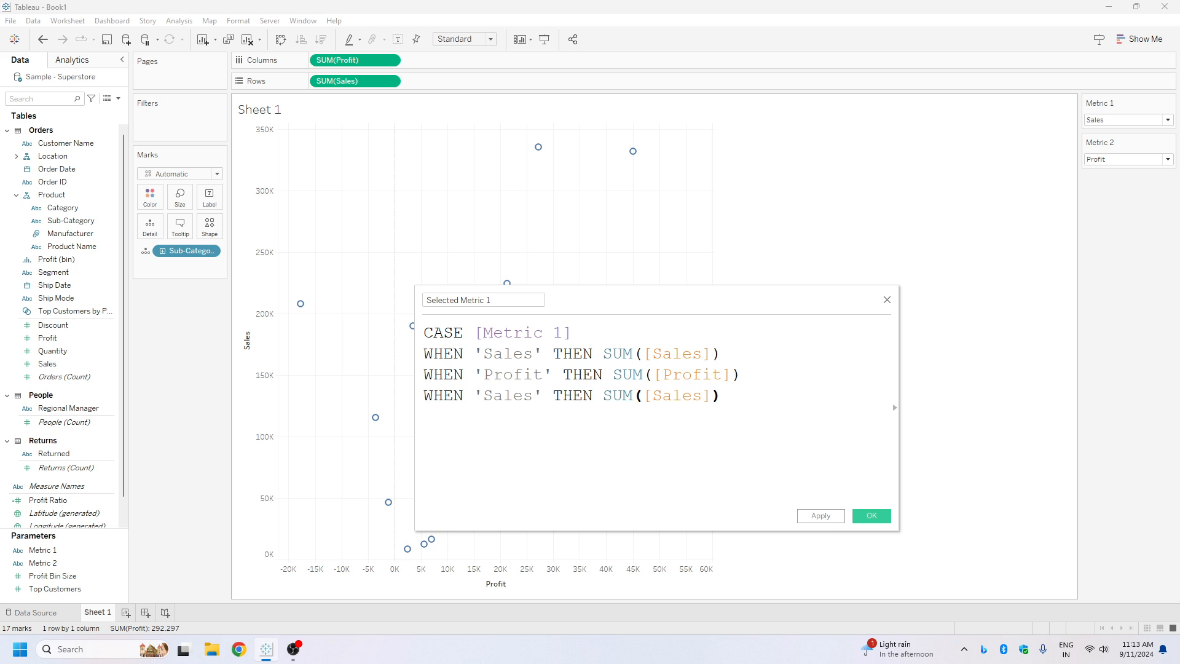
double_click(508, 395)
type("Tota")
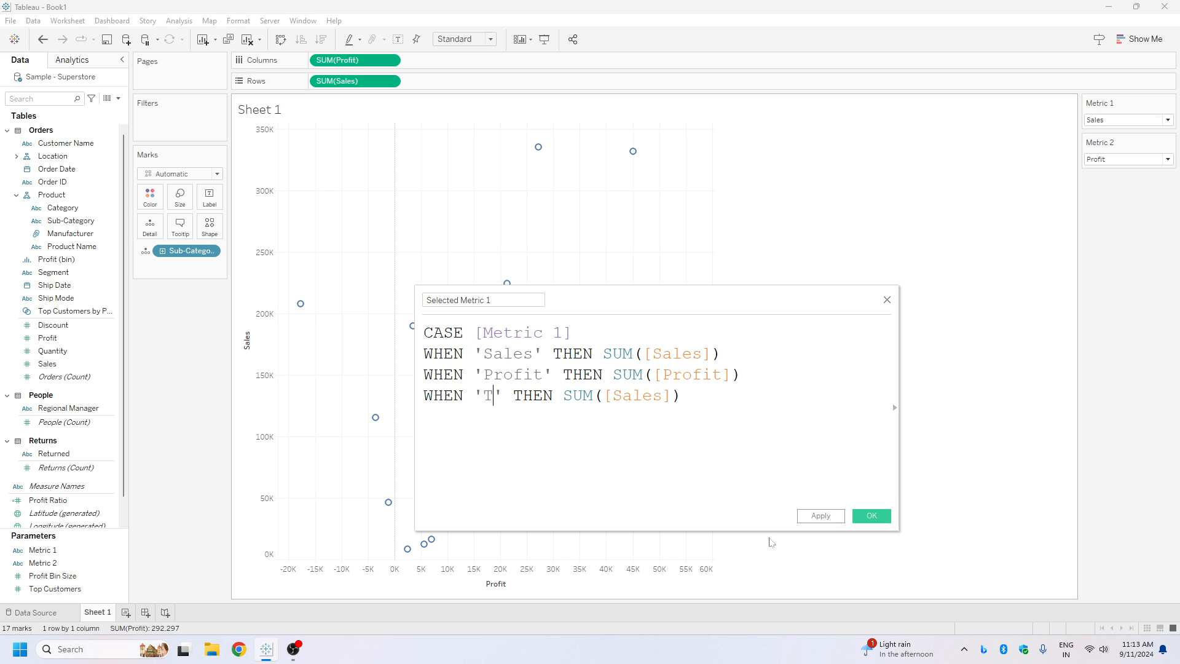
type("l ")
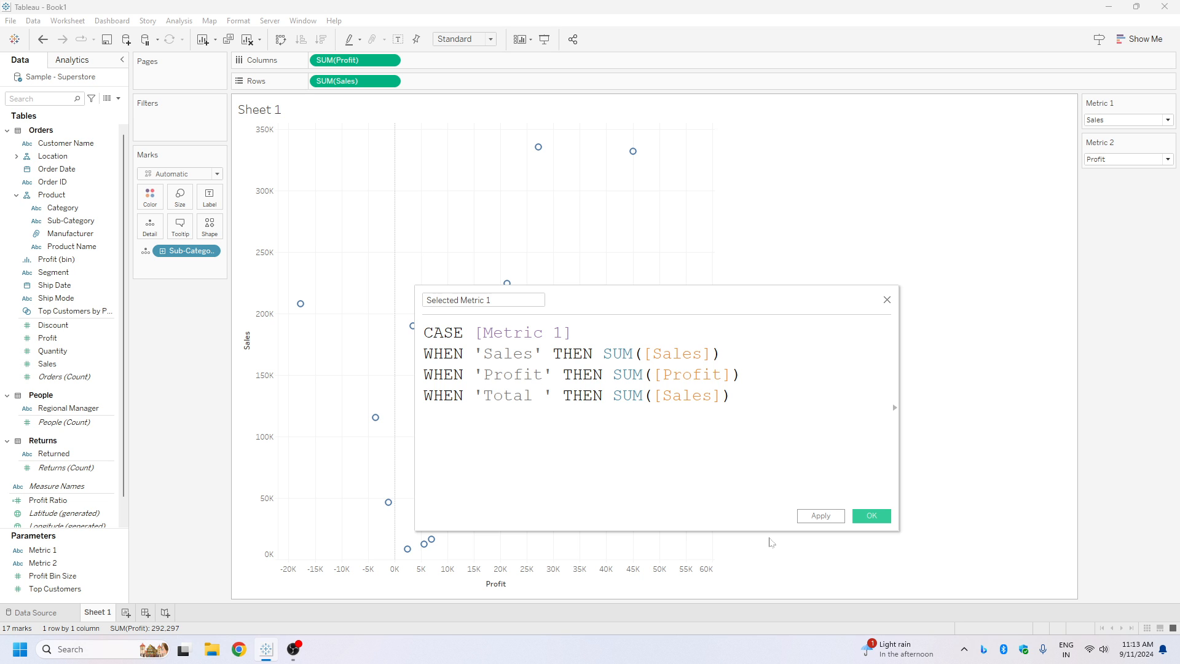
type("Orders")
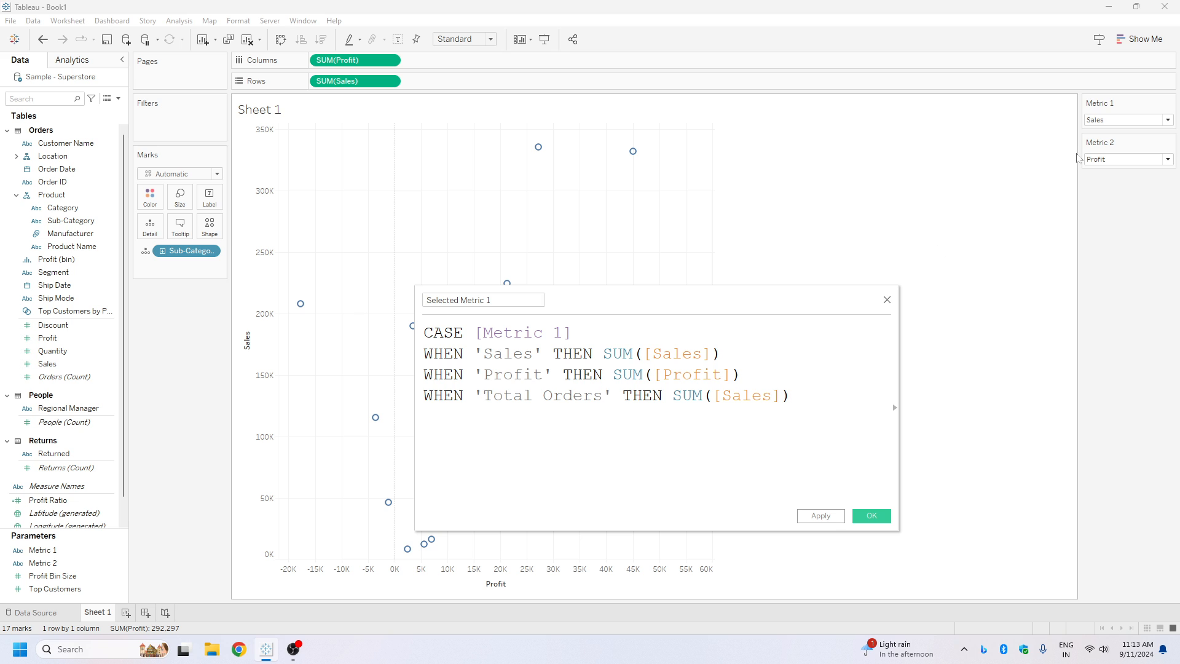
left_click(1102, 120)
left_click(605, 400)
type("=")
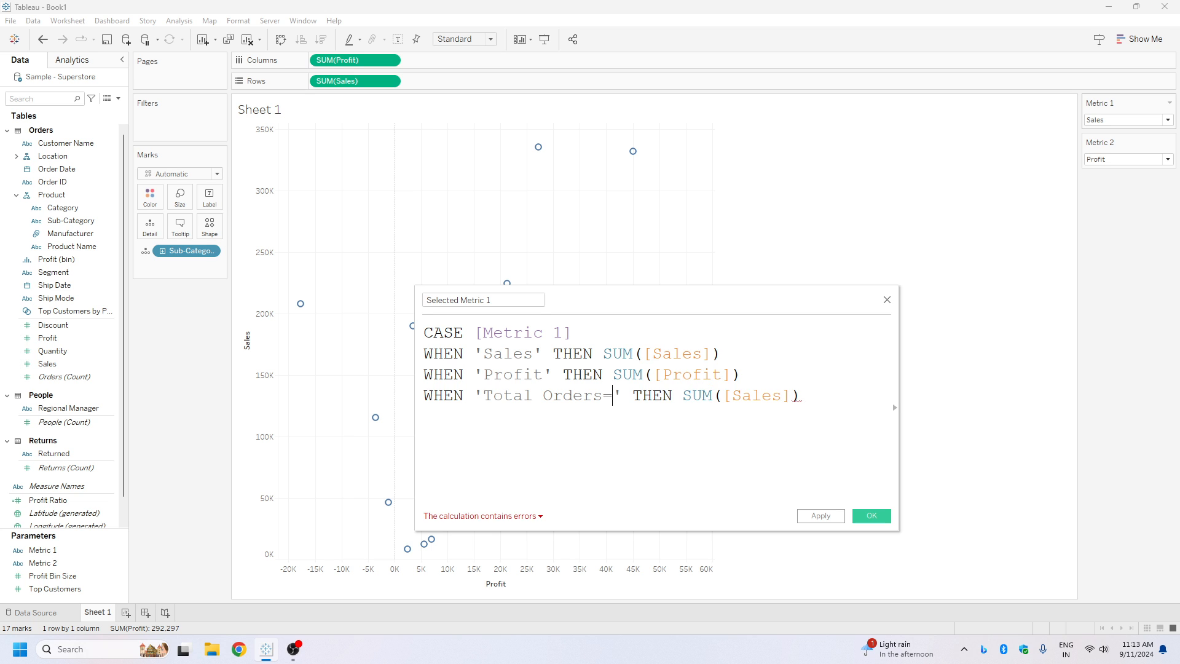
key("BackSpace")
key("BackSpace")
Step: Change the result of the 'Total Order' line to COUNTD([Order ID])
double_click(677, 395)
type("COUNT")
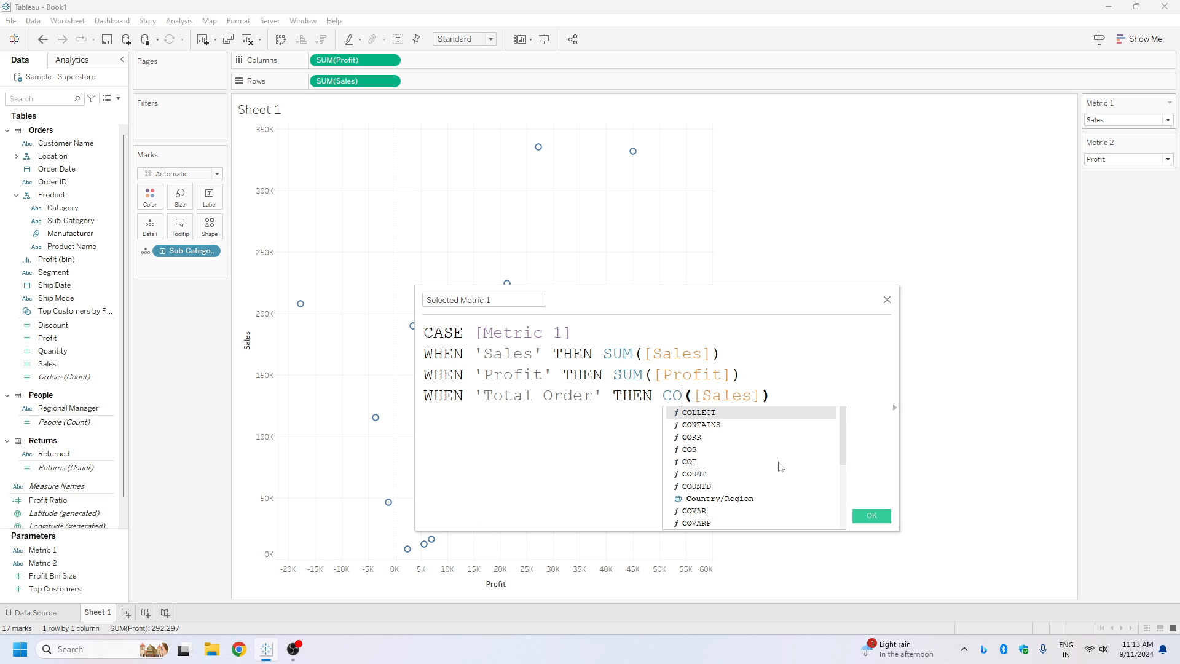
key("Down")
key("Return")
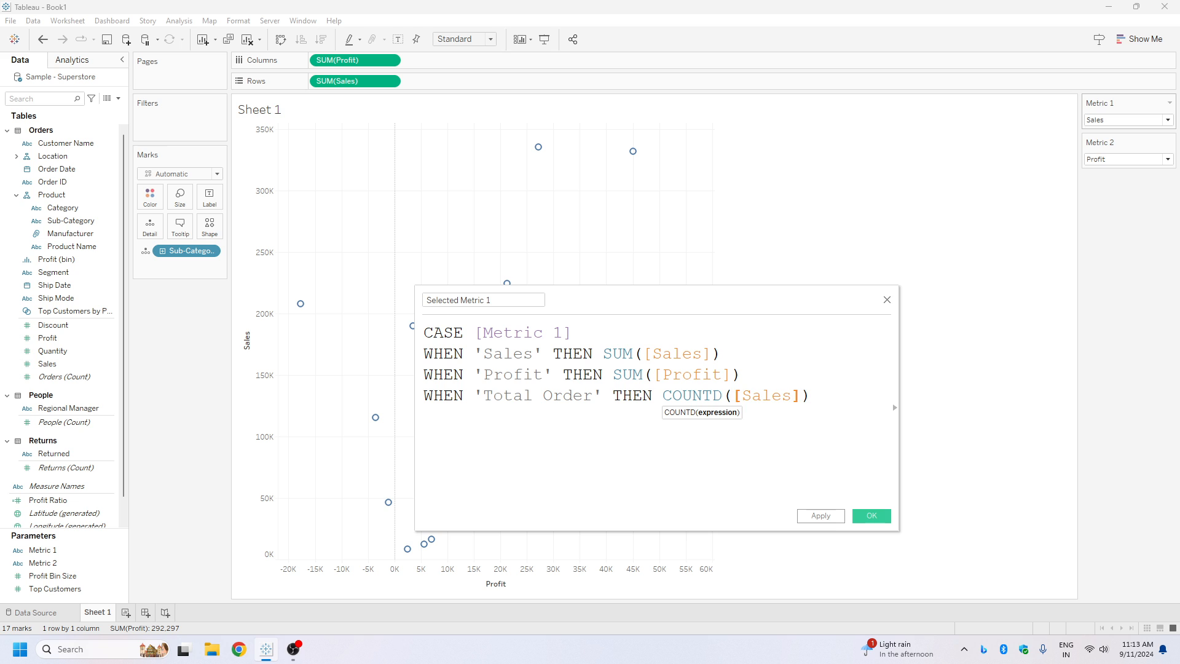
type("order")
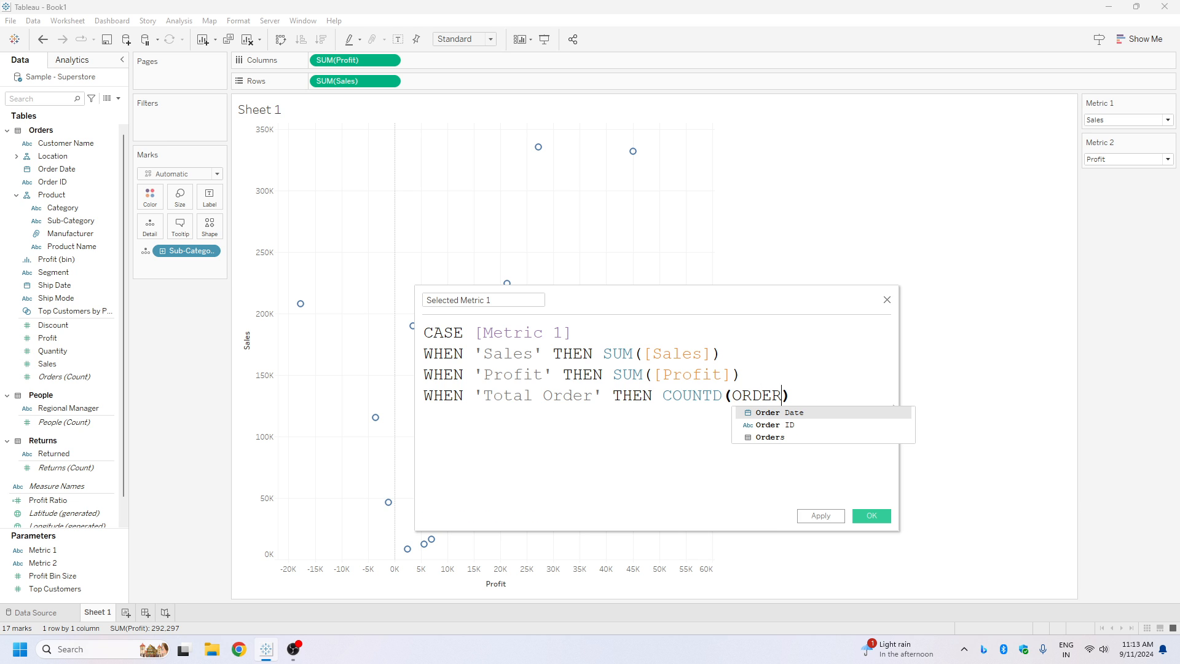
key("Down")
key("Return")
Step: Add a fourth line to the formula reading WHEN 'Profit Ratio' THEN [Profit Ratio]
key("Return")
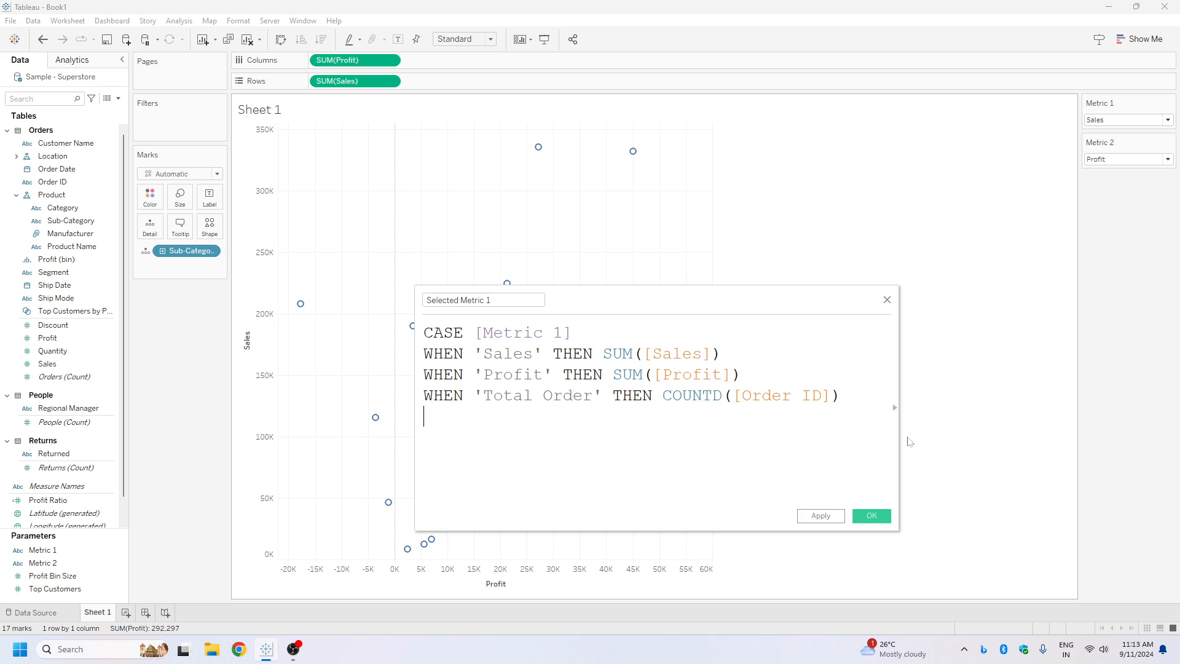
key("ctrl+v")
left_click(503, 416)
double_click(503, 416)
type("Profit")
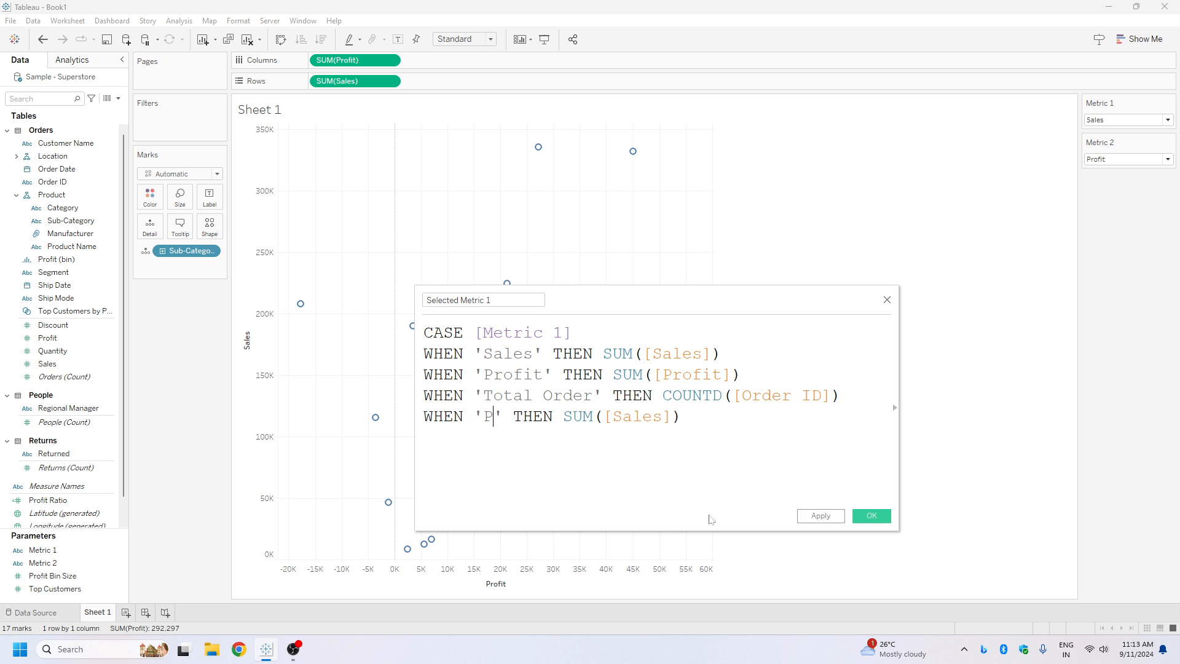
type(" Ratio")
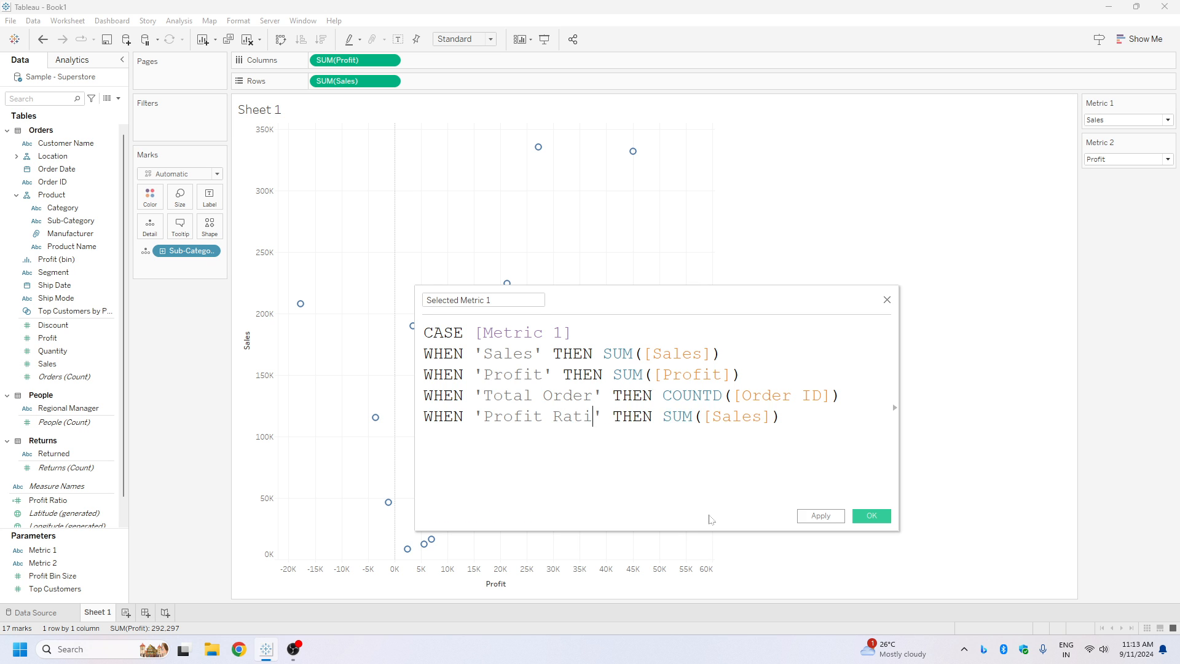
left_click_drag(672, 417, 896, 417)
type("PROFI")
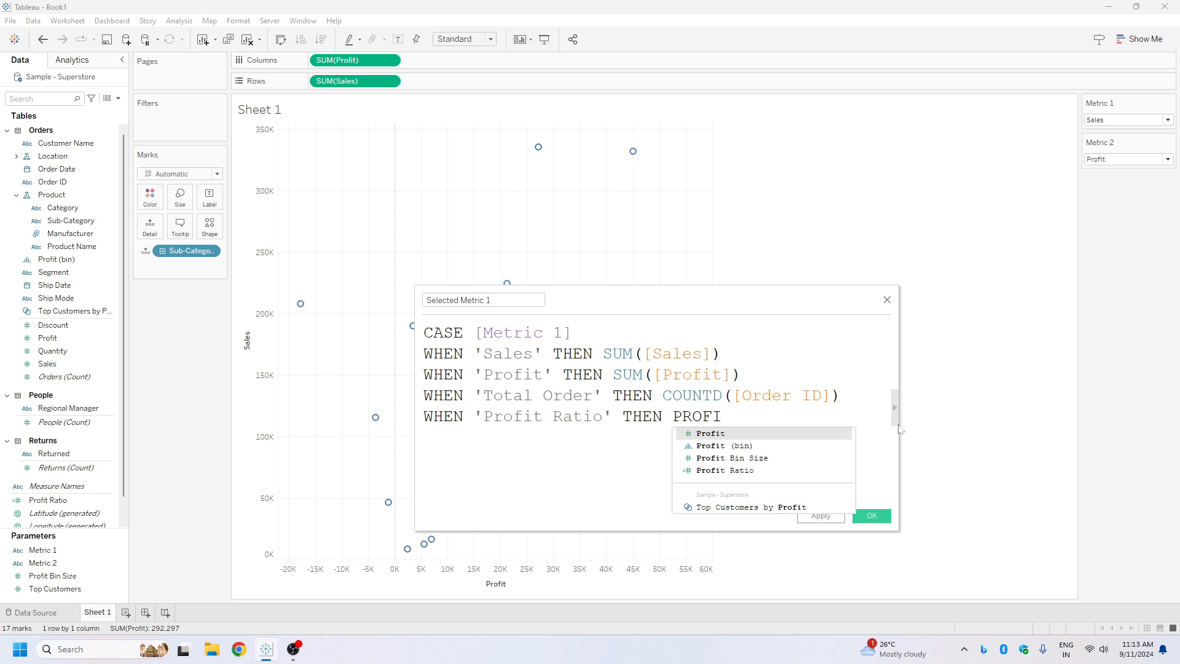
key("Down")
key("Down")
key("Down")
key("Return")
Step: Close the CASE formula with END and save the calculated field
key("Return")
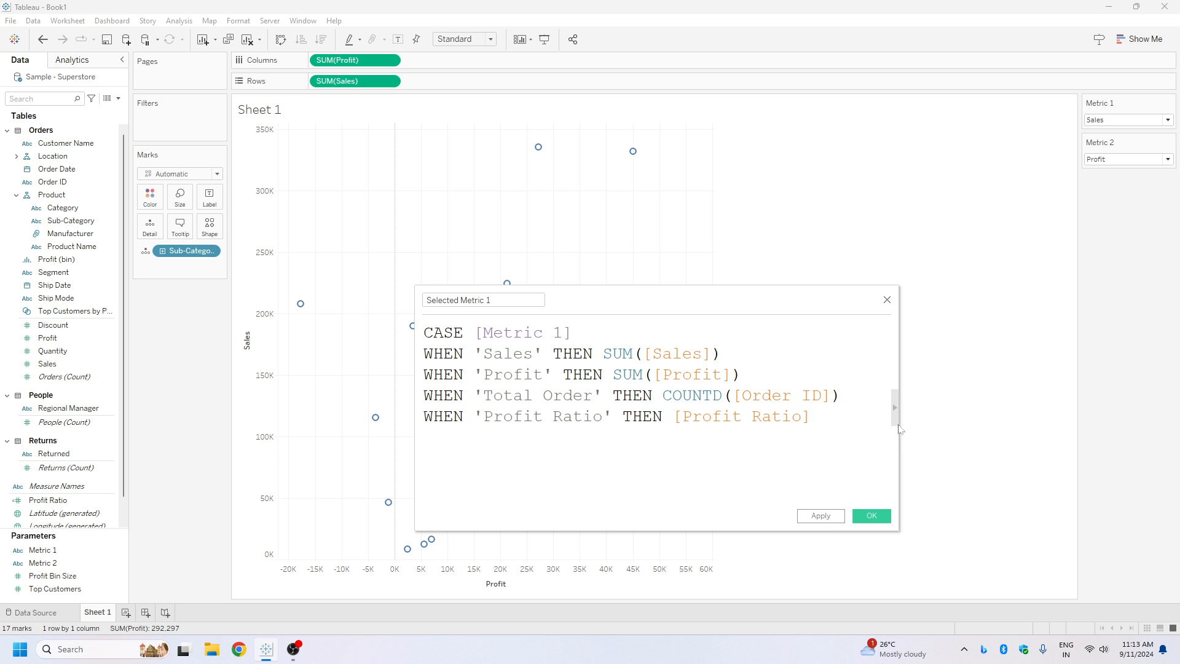
type("END")
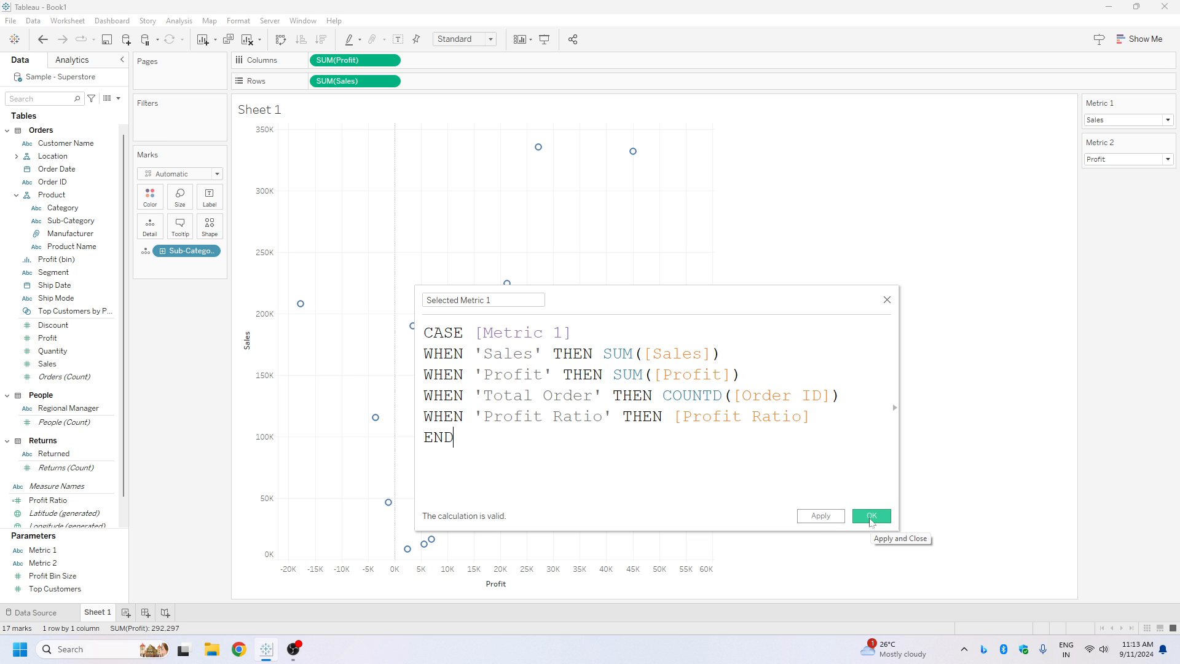
left_click(872, 517)
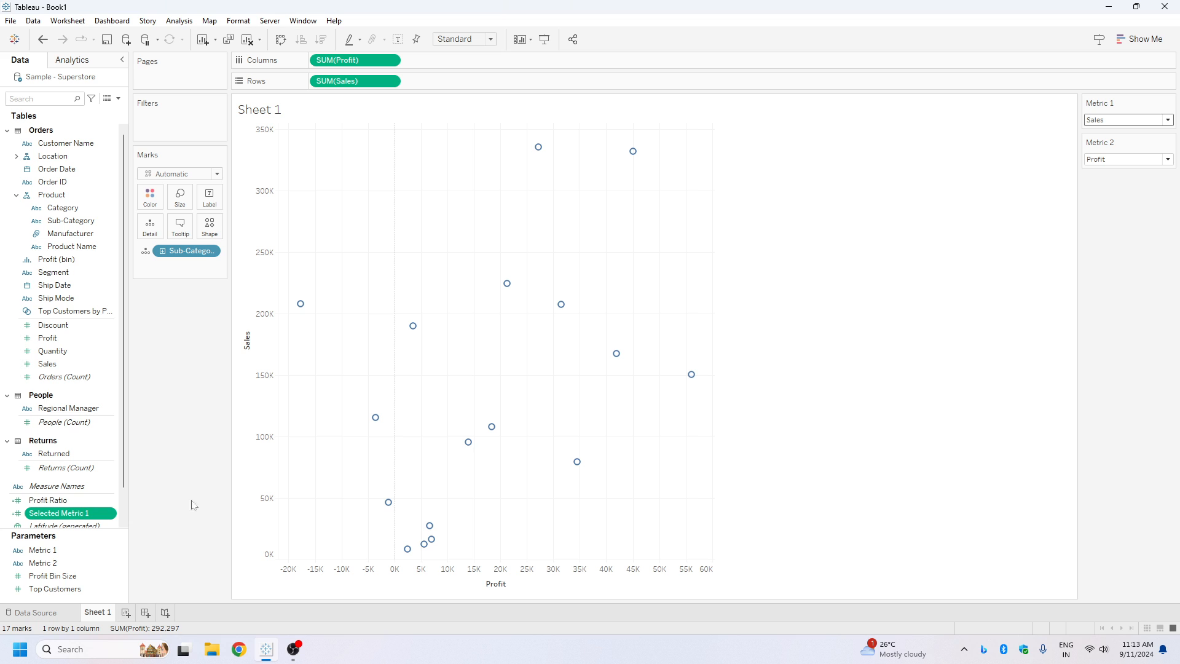
Step: Duplicate the Selected Metric 1 field and change the copy's first formula line to CASE [Metric 2]
right_click(97, 514)
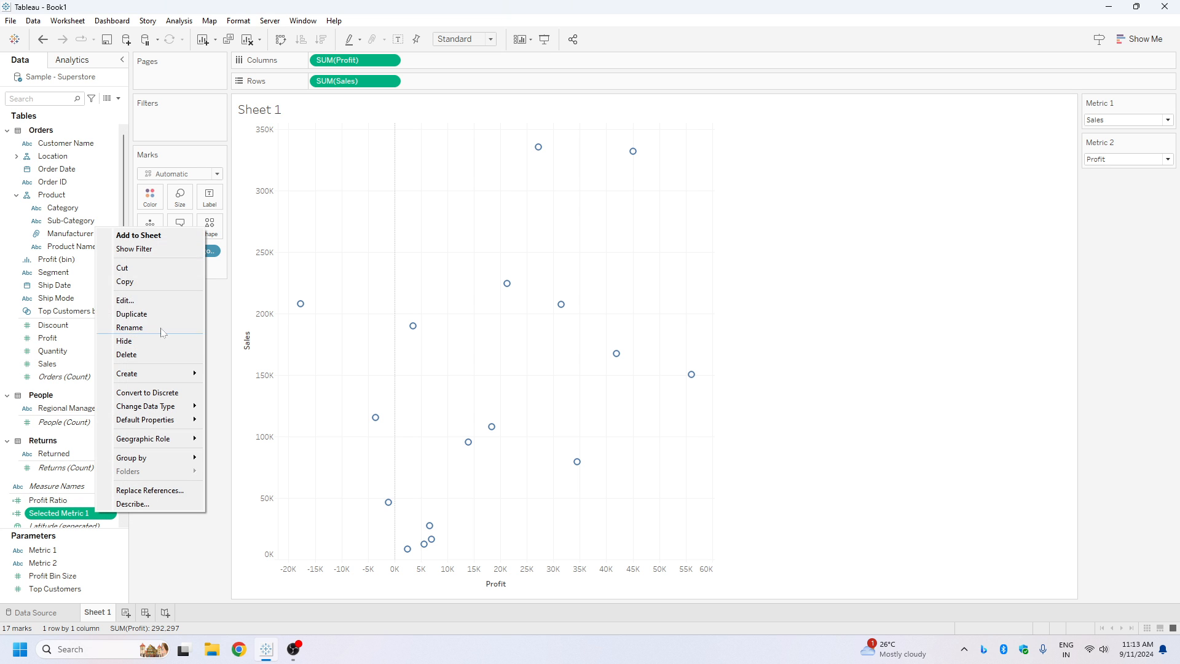
left_click(132, 313)
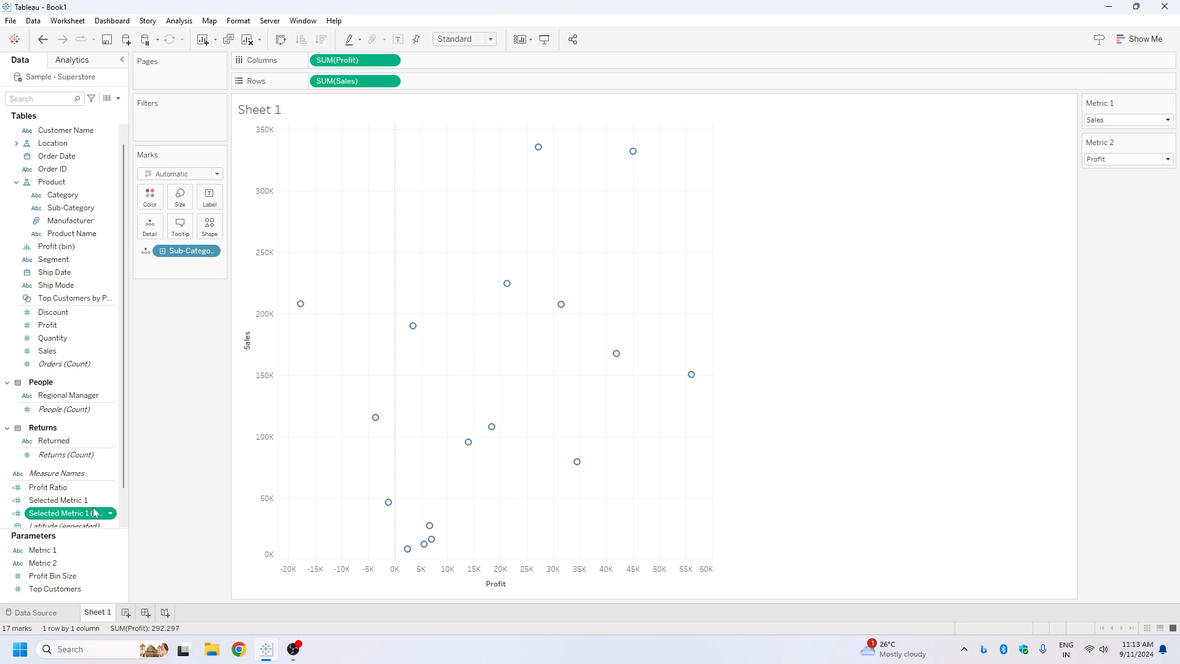
right_click(96, 514)
left_click(132, 452)
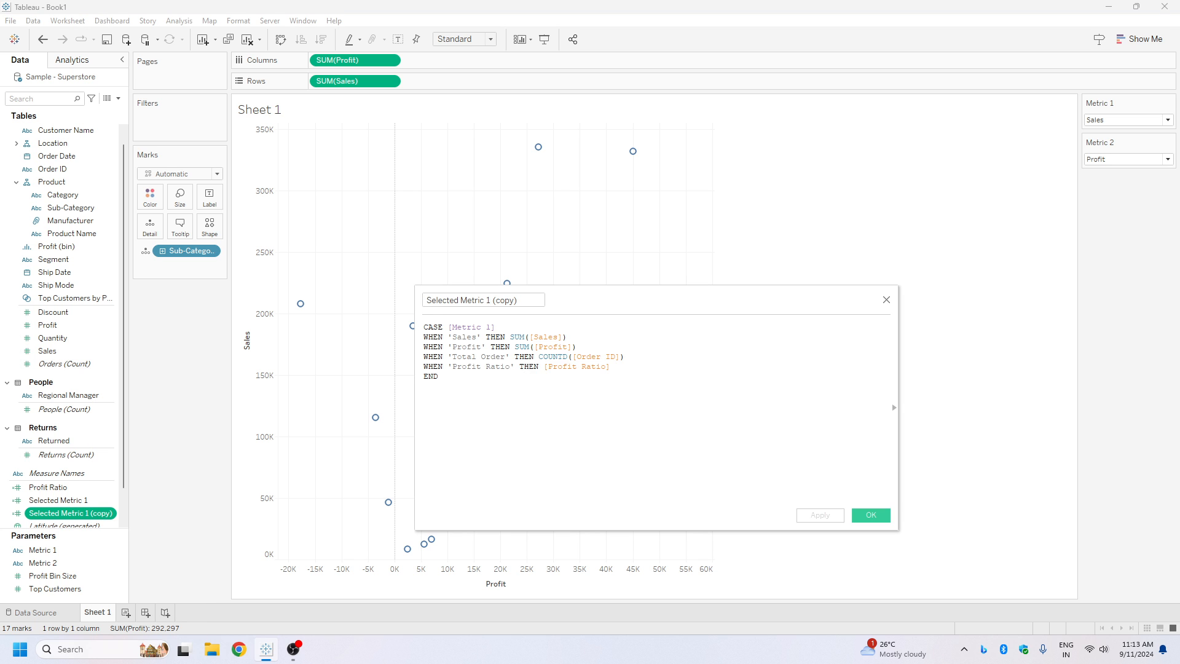
scroll(562, 369, "up", 8)
left_click(562, 332)
key("BackSpace")
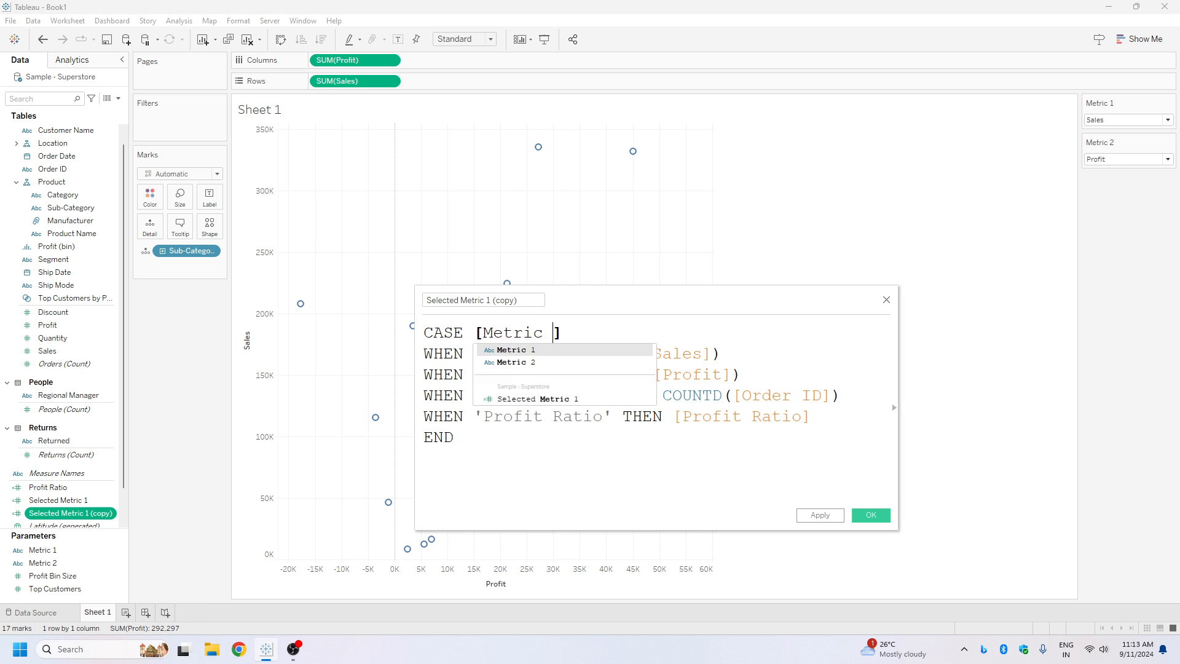
type("2")
left_click(602, 352)
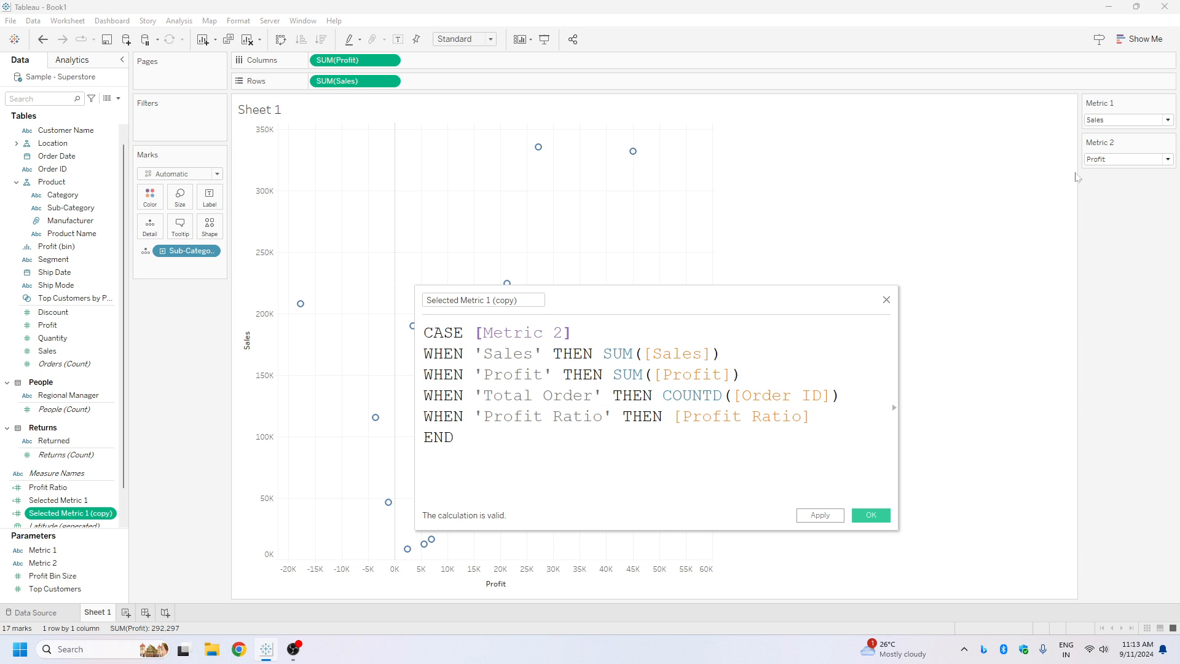
Step: Rename the copied calculated field "Selected Metric 2" and save it
left_click(515, 300)
left_click_drag(516, 300, 486, 300)
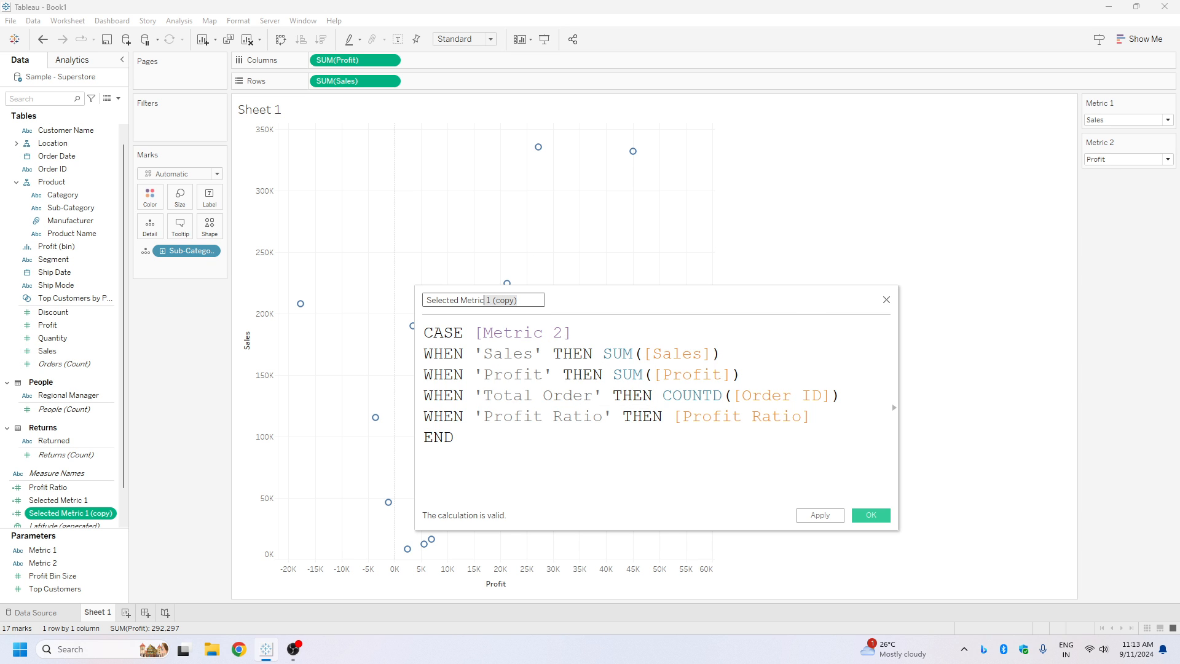
key("BackSpace")
left_click(871, 516)
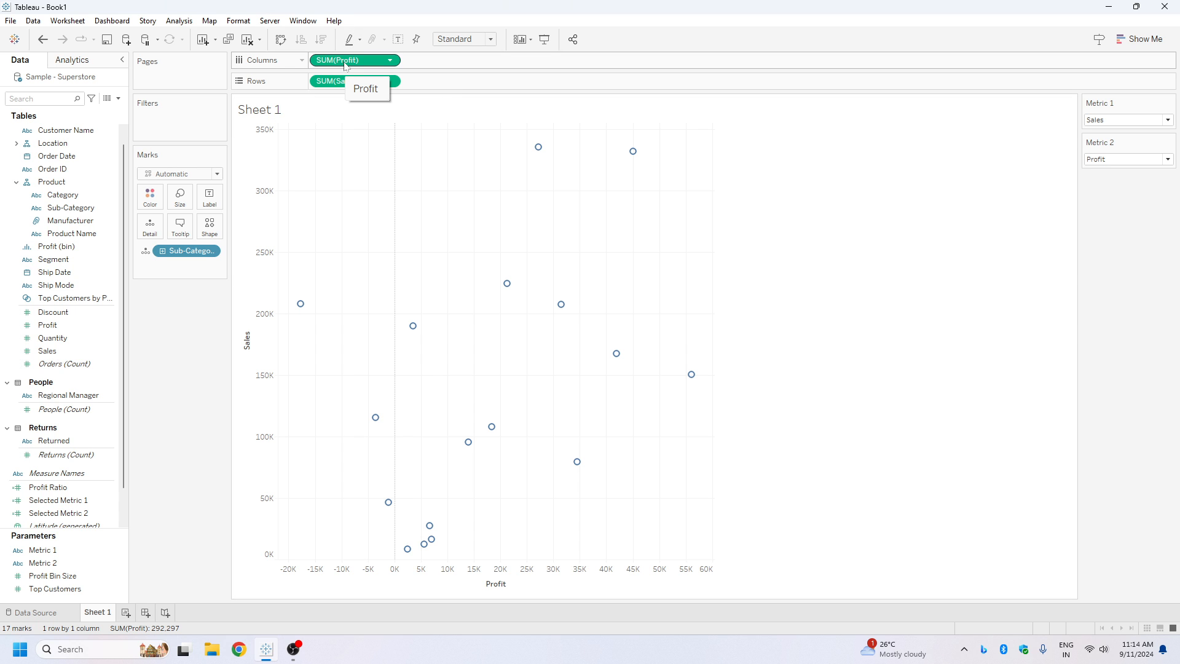
Step: Replace SUM(Profit) on Columns with Selected Metric 1 and SUM(Sales) on Rows with Selected Metric 2
left_click_drag(345, 63, 402, 3)
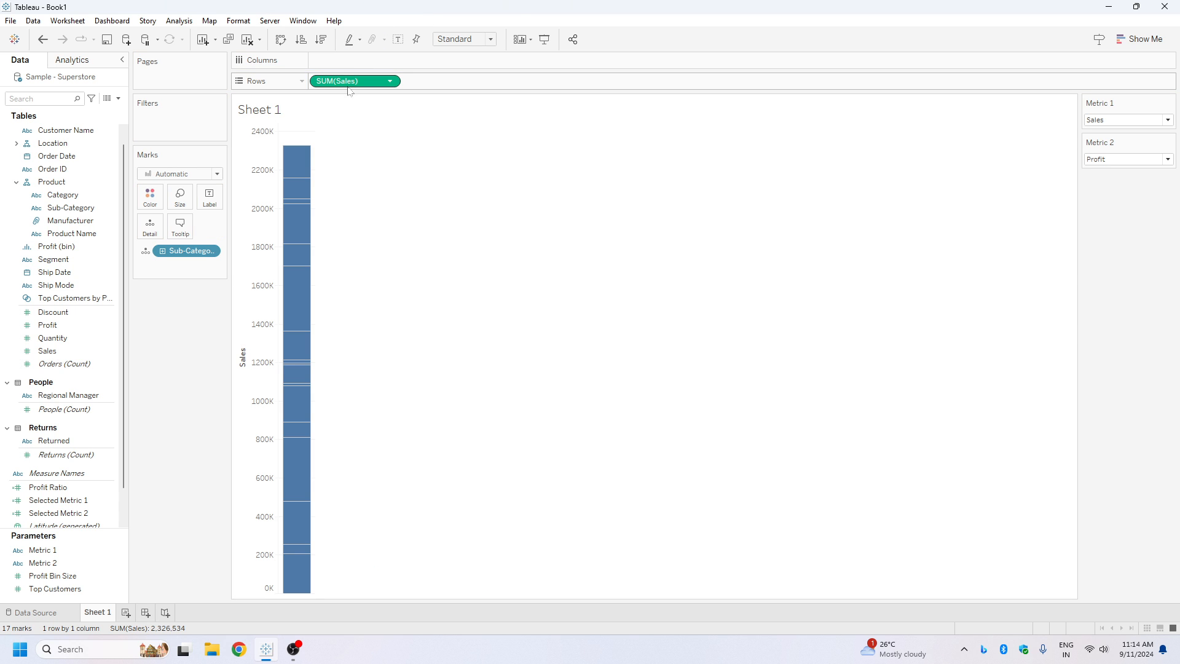
left_click_drag(346, 84, 518, 7)
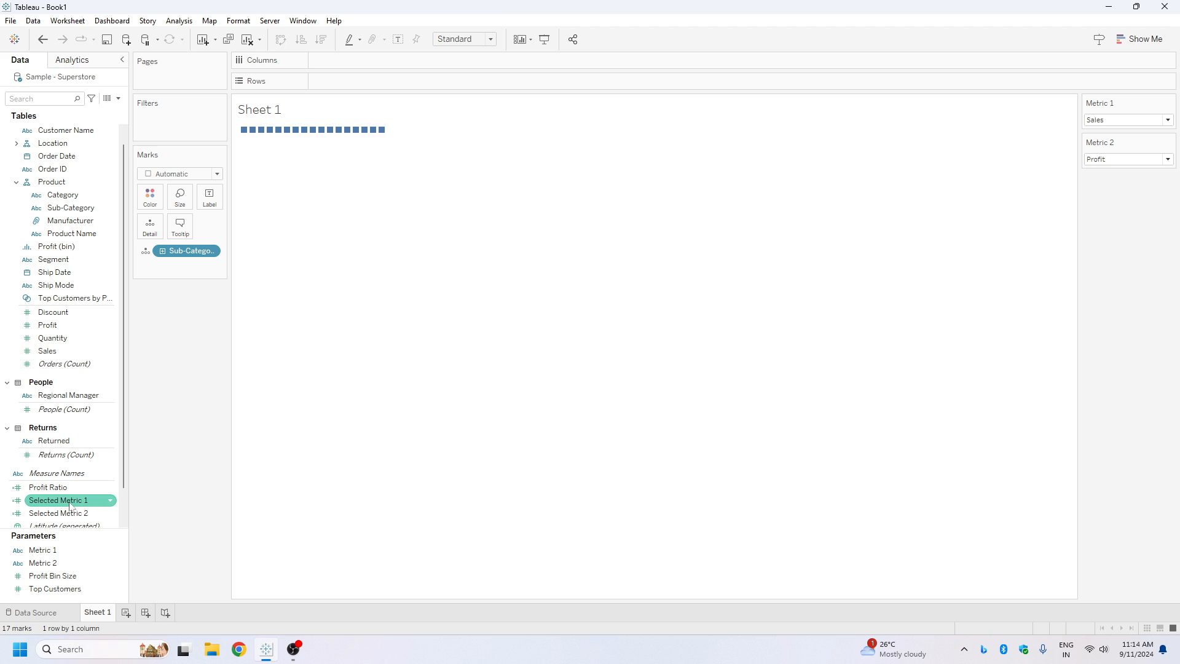
left_click_drag(58, 500, 353, 67)
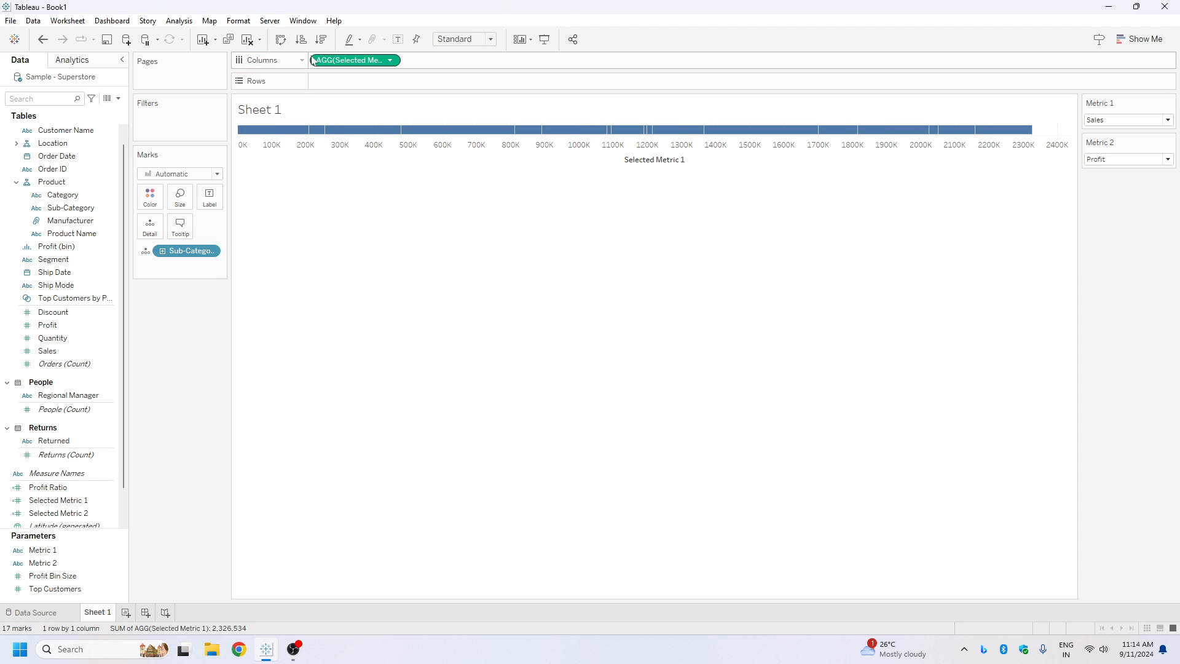
left_click_drag(58, 513, 368, 81)
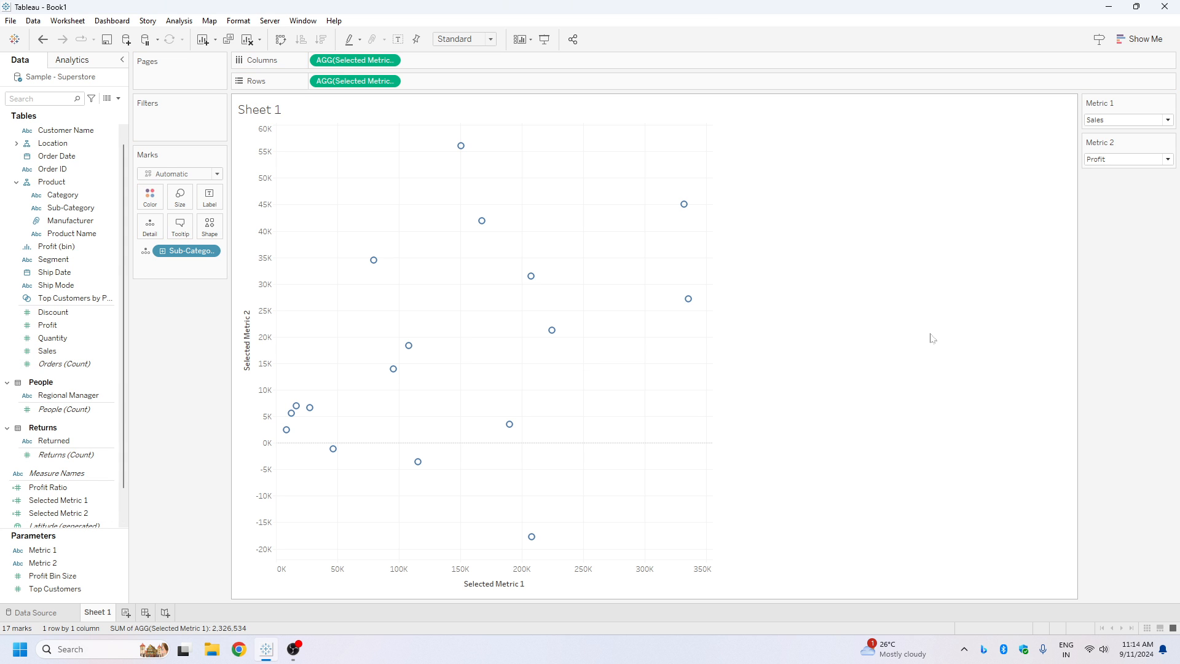
Step: Set the Metric 1 parameter to Profit and the Metric 2 parameter to Total Order
left_click(1119, 123)
left_click(1111, 142)
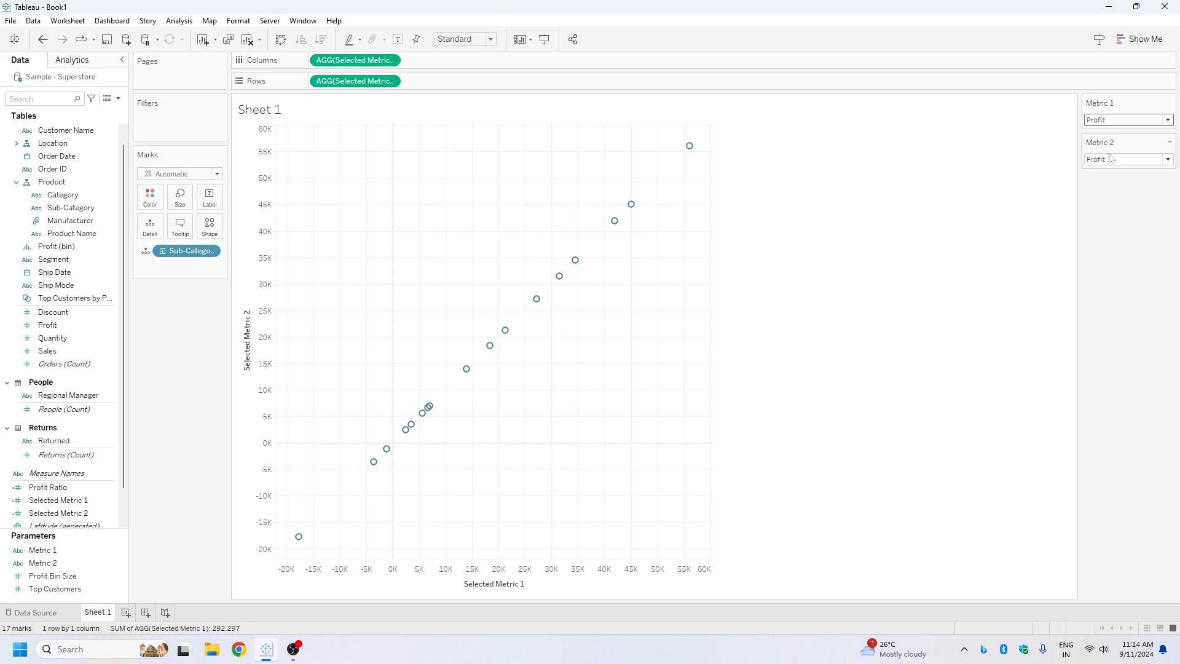
left_click(1107, 161)
left_click(1106, 191)
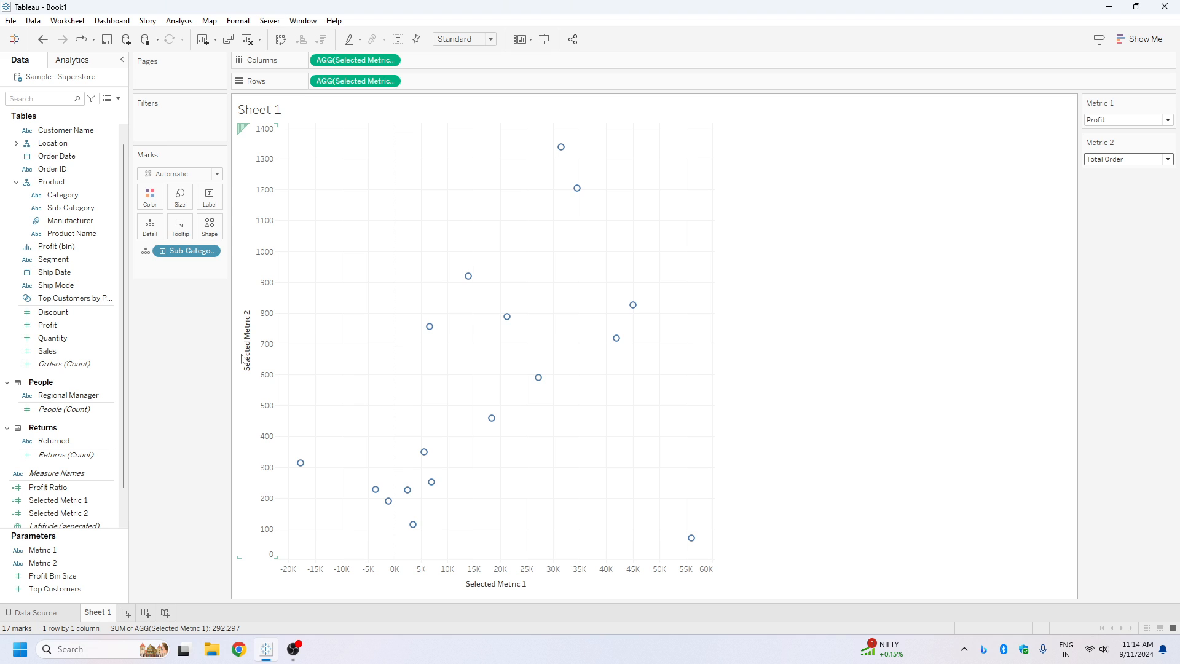
Step: Set the horizontal axis title to use the value of the Metric 1 parameter
right_click(533, 586)
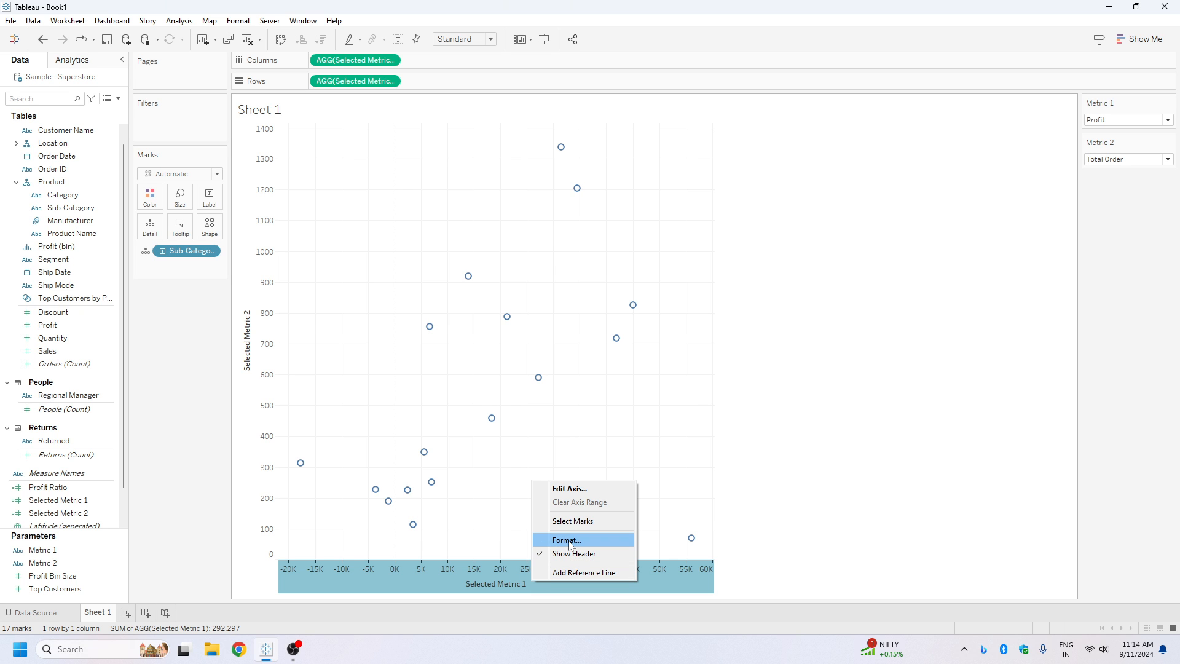
left_click(567, 489)
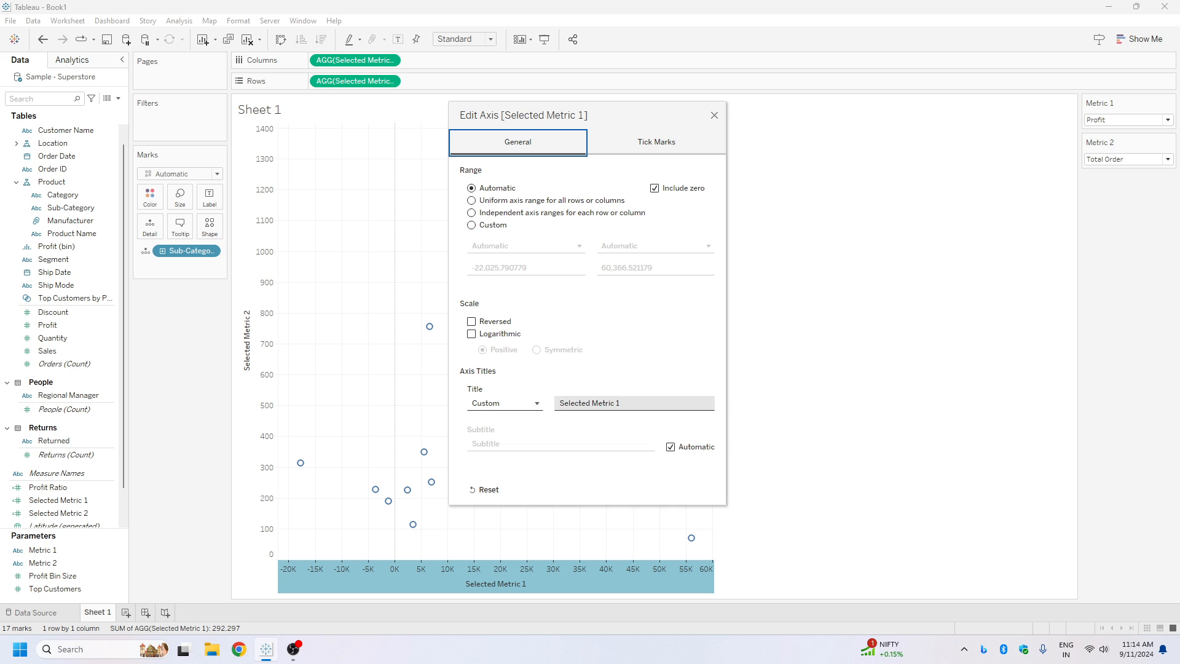
left_click(525, 409)
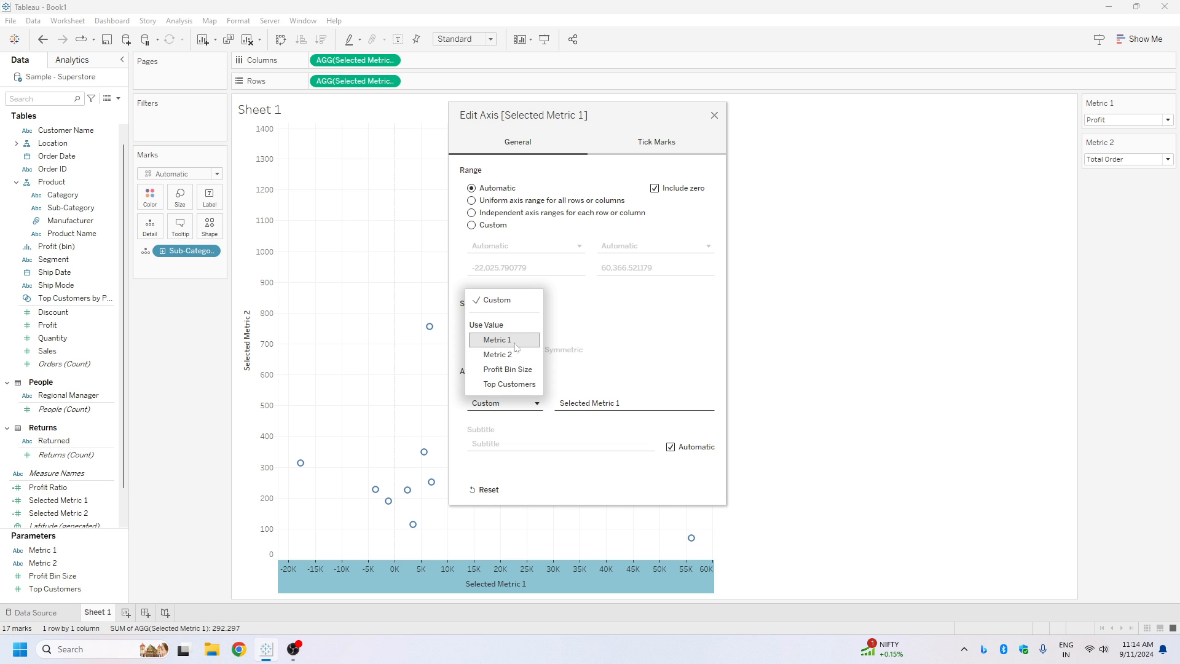
left_click(497, 340)
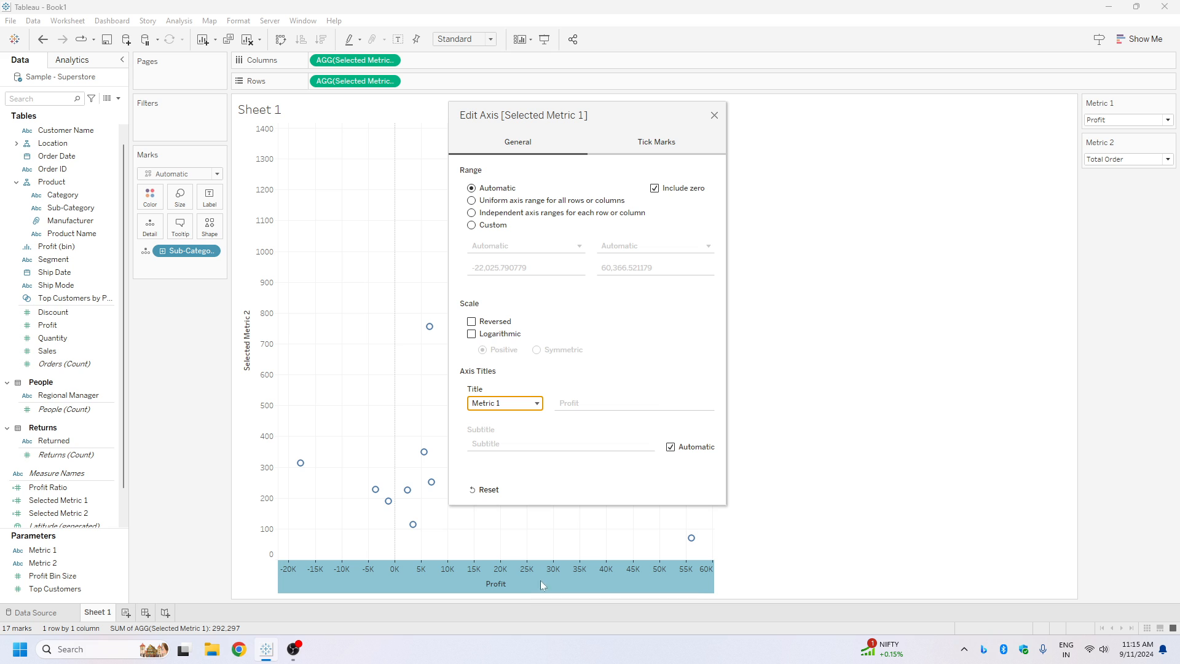
left_click(713, 117)
Step: Set the vertical axis title to use the value of the Metric 2 parameter
right_click(254, 327)
left_click(296, 335)
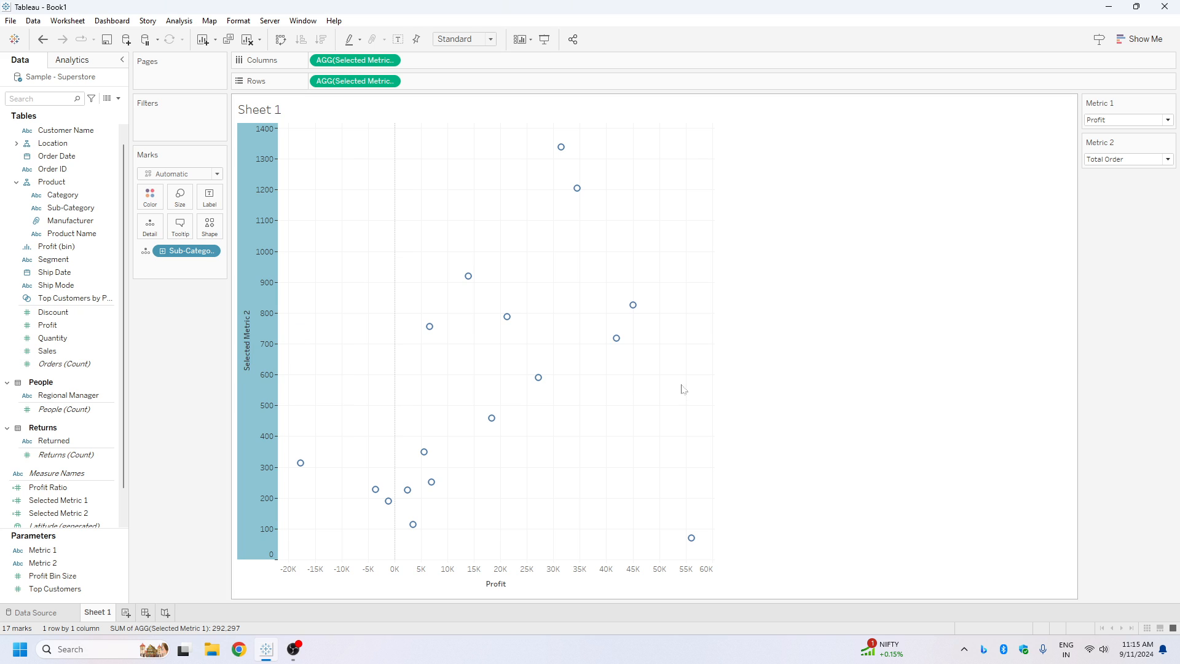
left_click(507, 404)
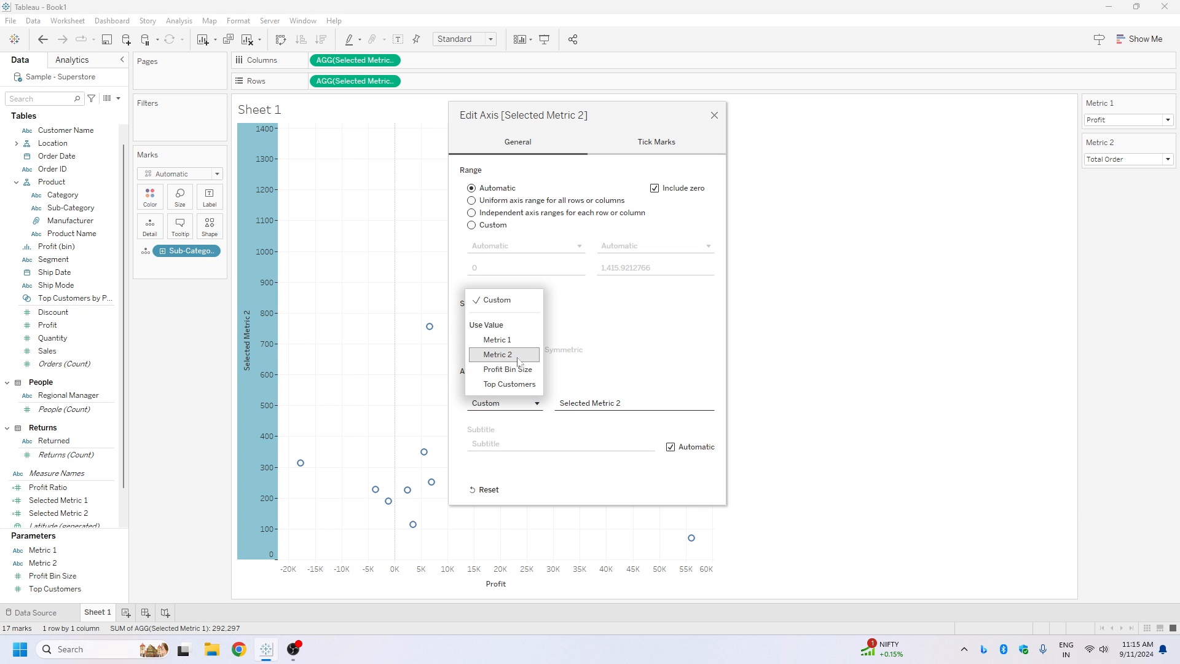
left_click(517, 359)
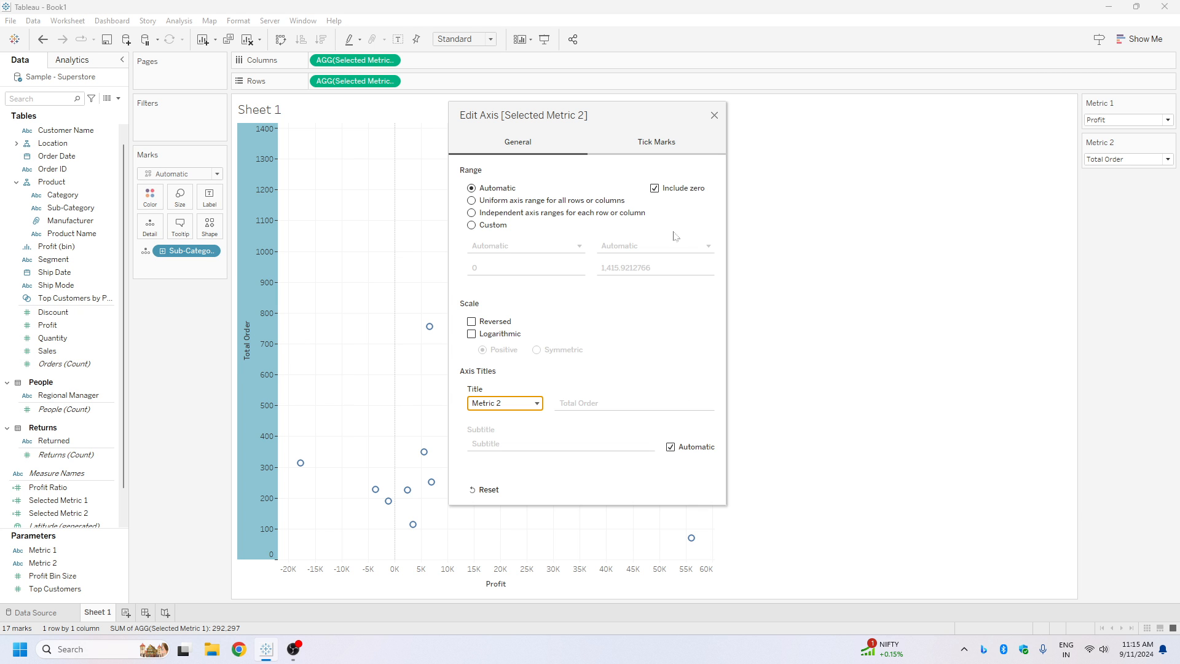
left_click(715, 116)
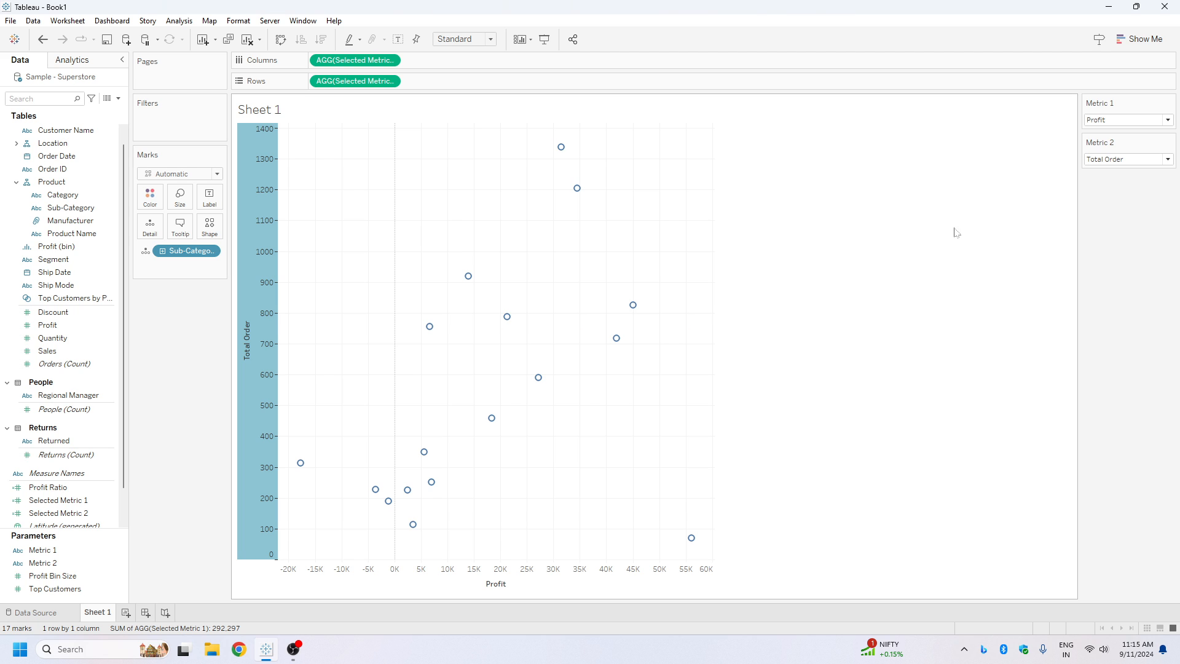
Step: Switch the Metric 2 parameter to Profit Ratio and the Metric 1 parameter to Sales
left_click(1110, 160)
left_click(1103, 201)
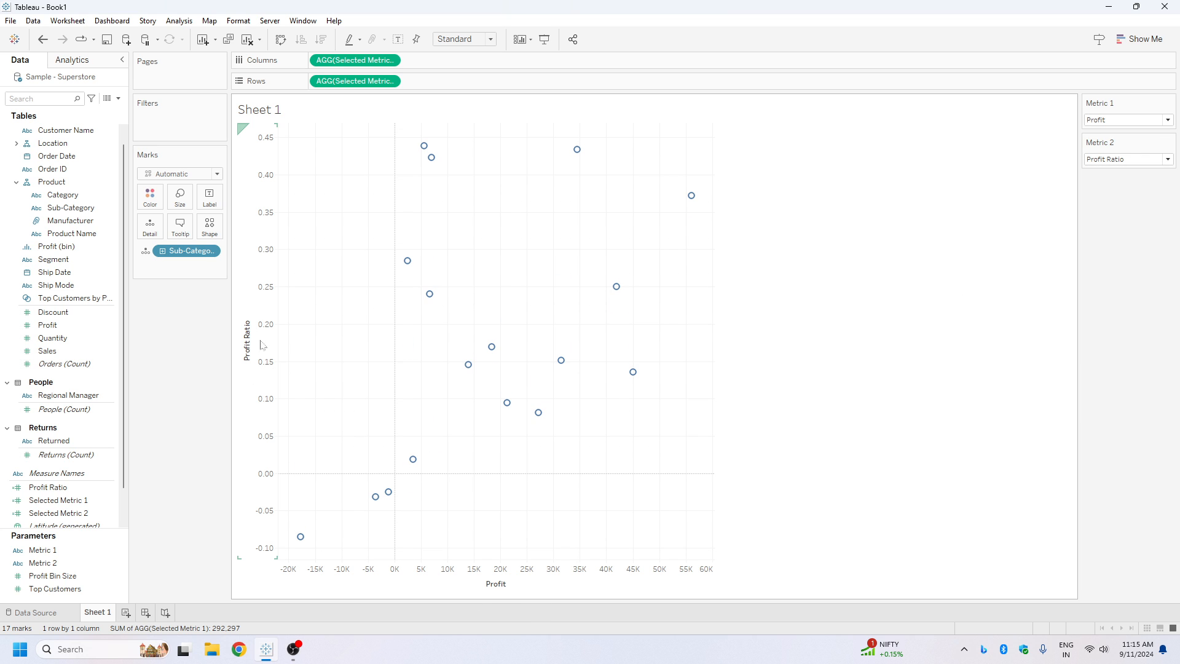
left_click(1110, 120)
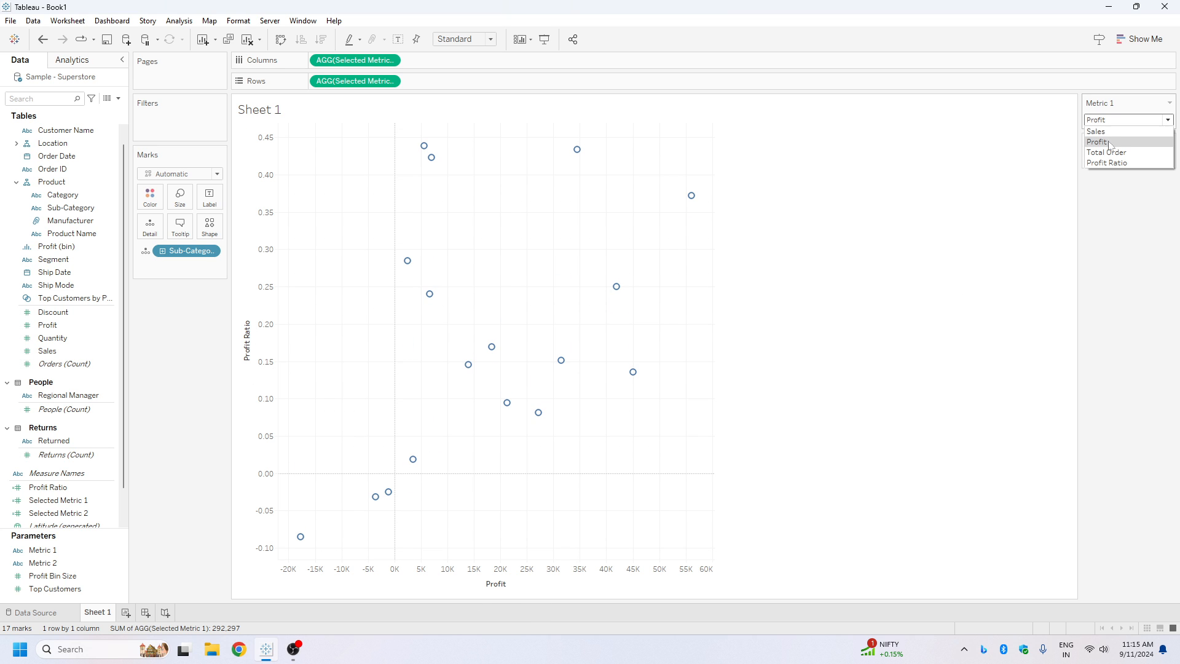
left_click(1109, 132)
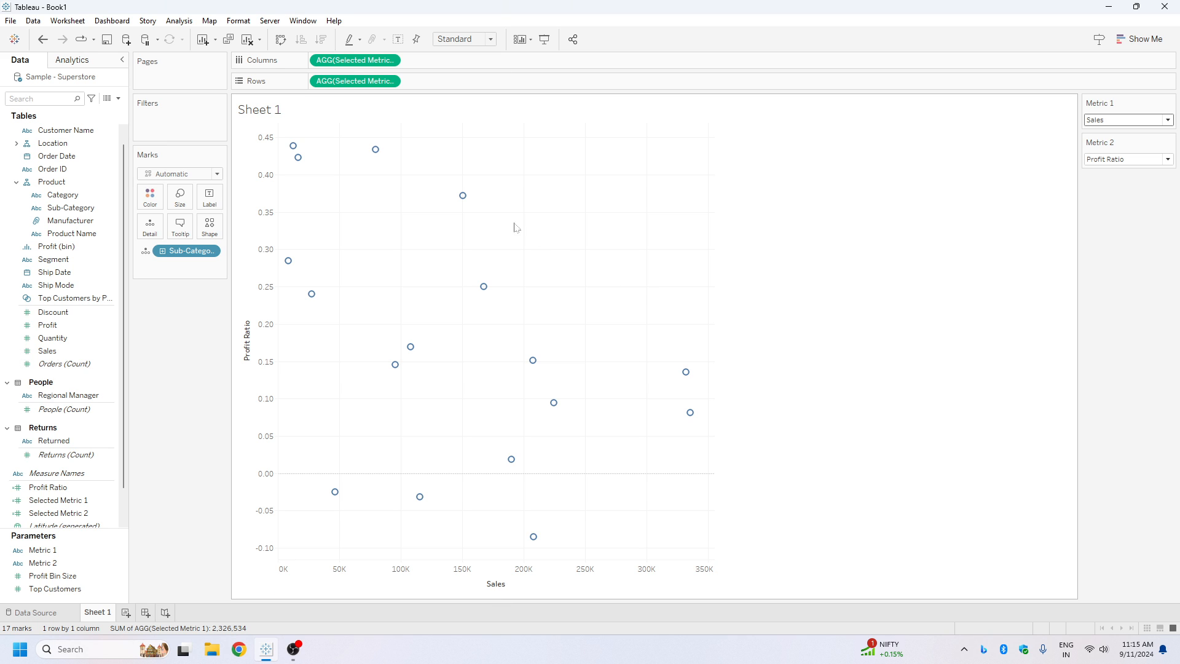
Step: Add an average line for Selected Metric 1 and another for Selected Metric 2 to the scatter plot
left_click(85, 64)
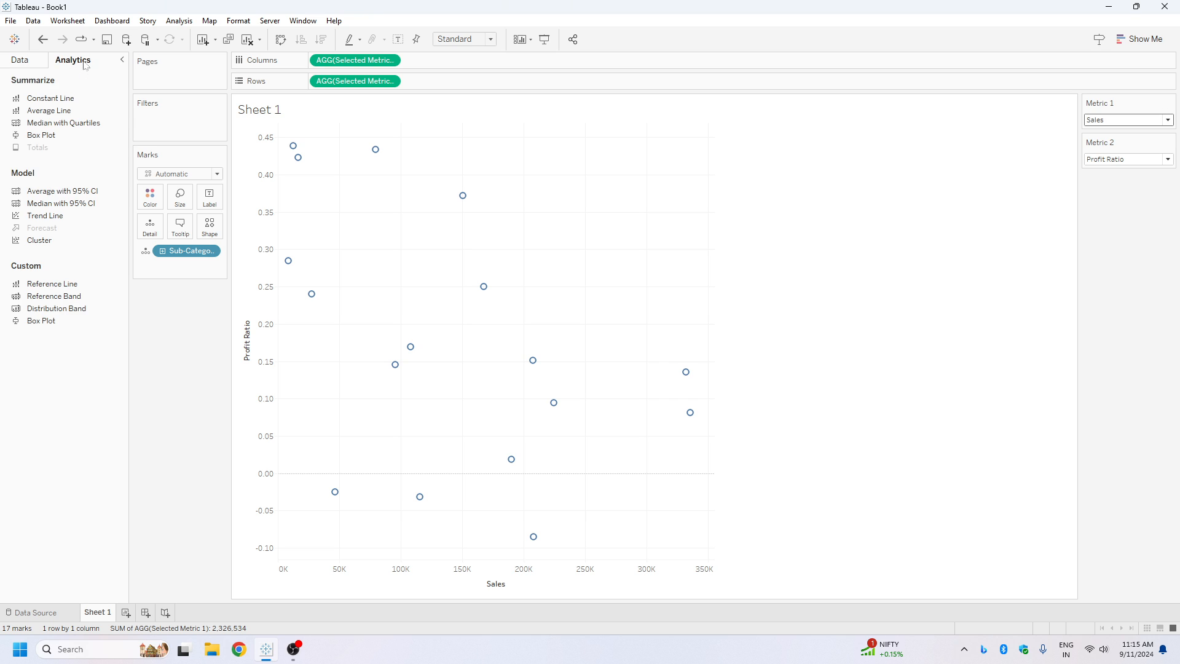
left_click_drag(54, 117, 340, 184)
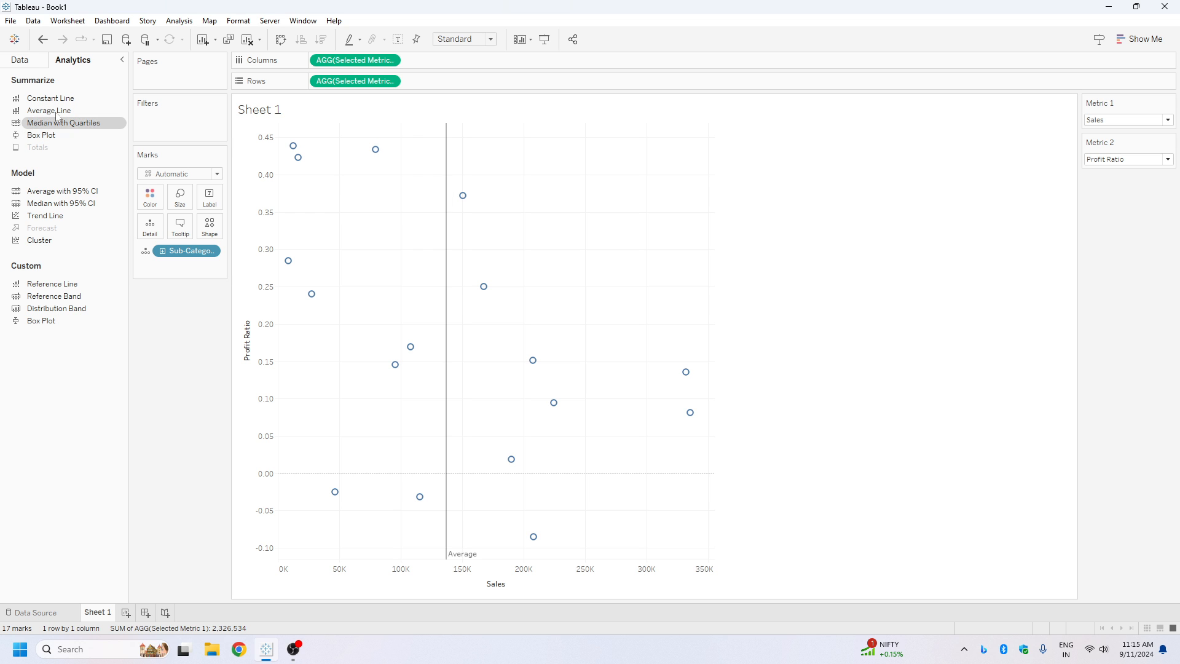
left_click_drag(49, 110, 352, 200)
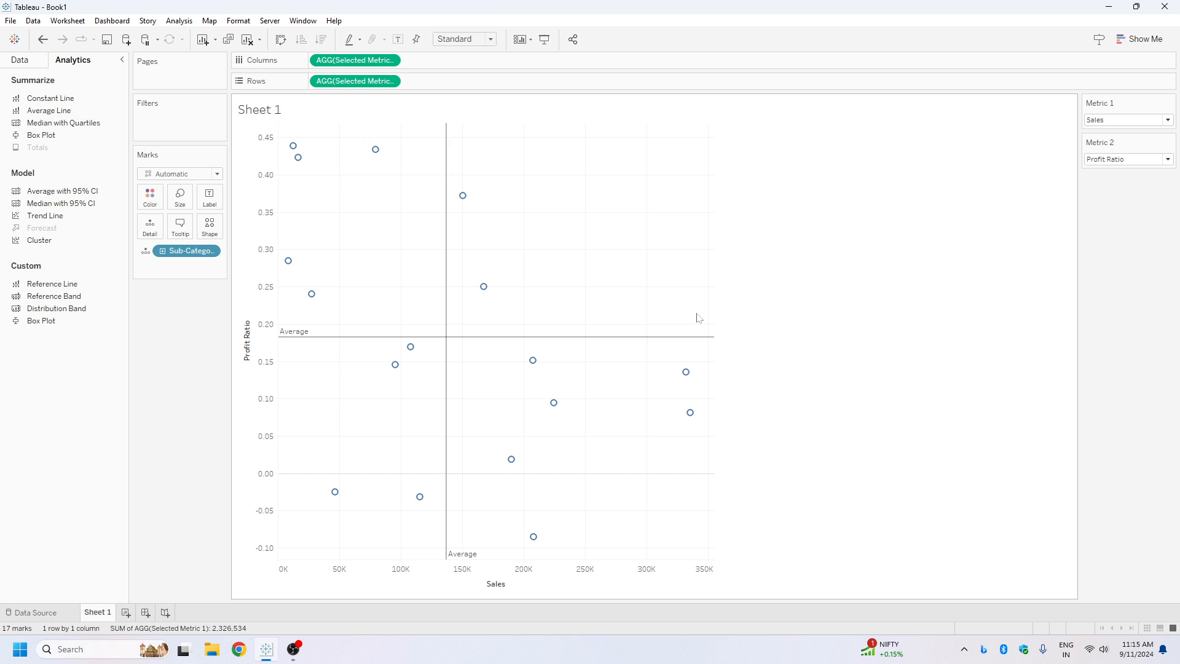
Step: Edit the horizontal average line and change its label type to Custom
mouse_move(571, 342)
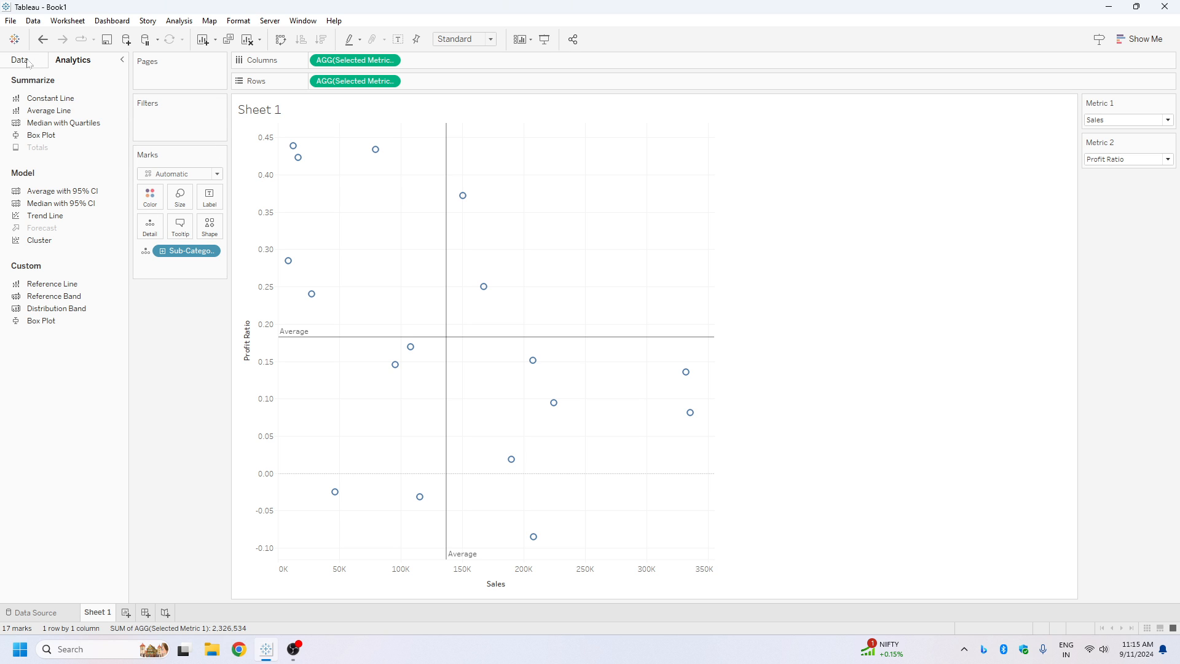
left_click(714, 341)
right_click(715, 343)
left_click(745, 346)
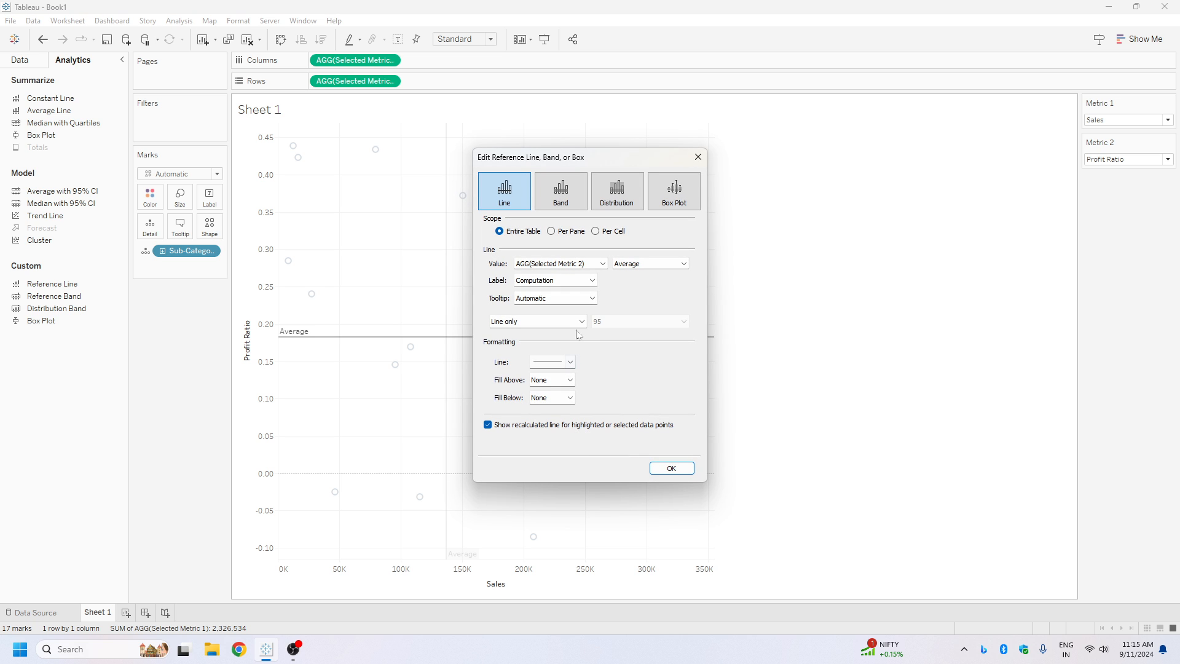
left_click(570, 299)
left_click(572, 300)
left_click(592, 281)
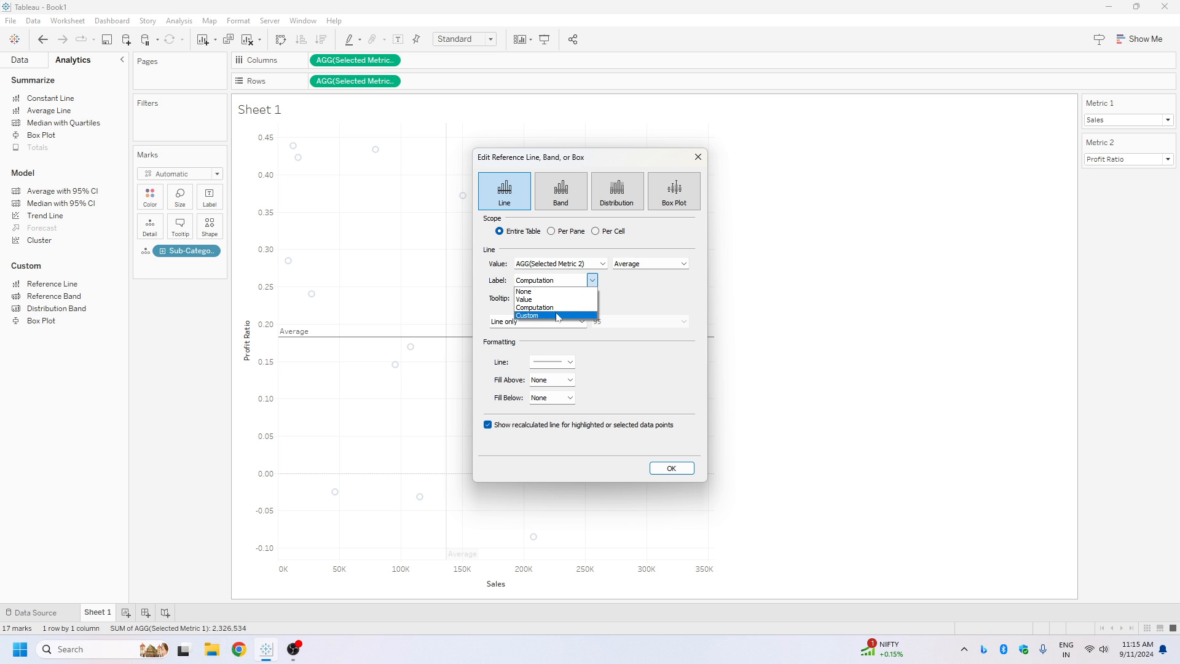
left_click(557, 316)
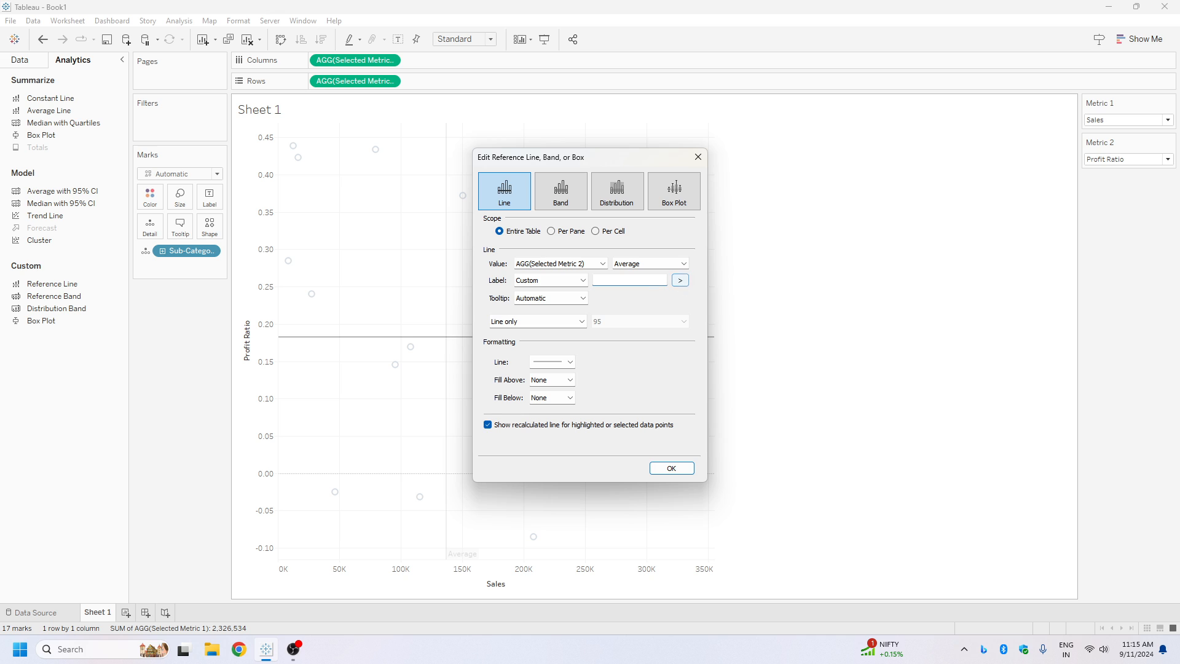
Step: Compose the horizontal average line's custom label as <Field Name>: <Value> and apply it
left_click(681, 280)
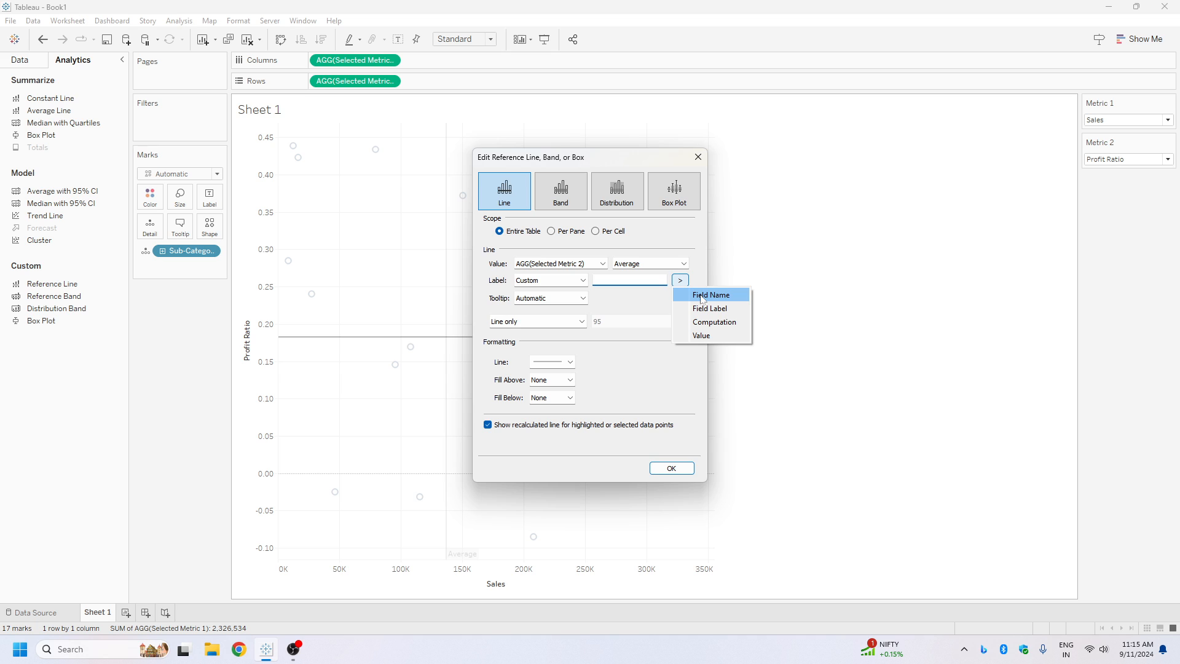
left_click(703, 296)
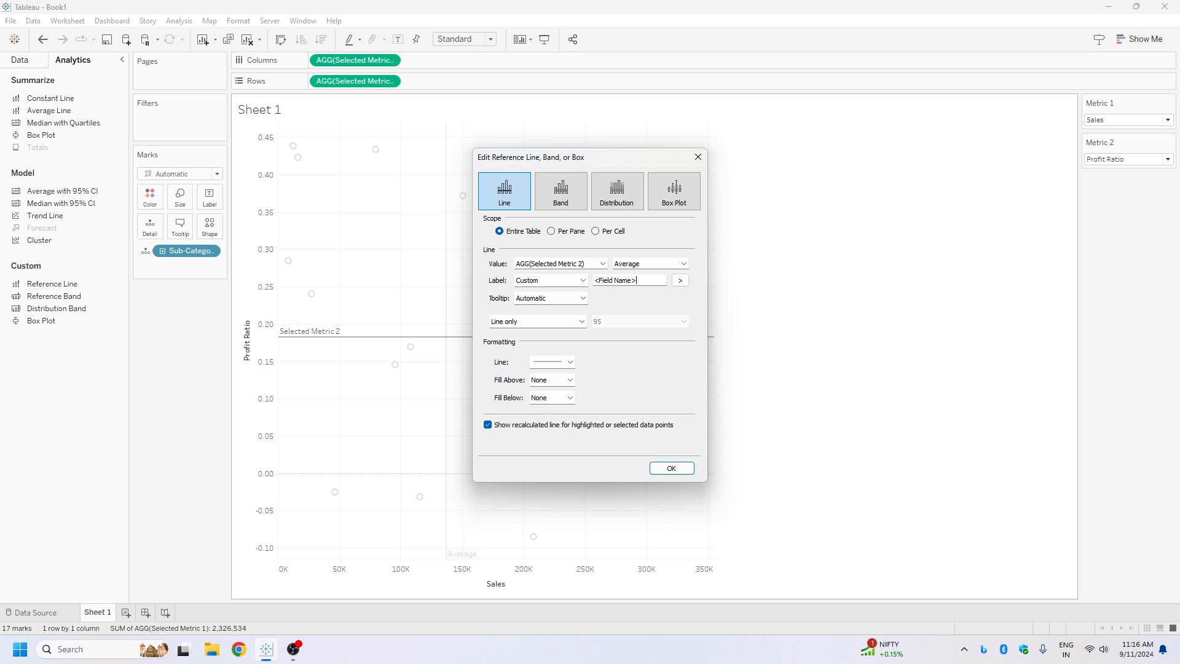
left_click(681, 281)
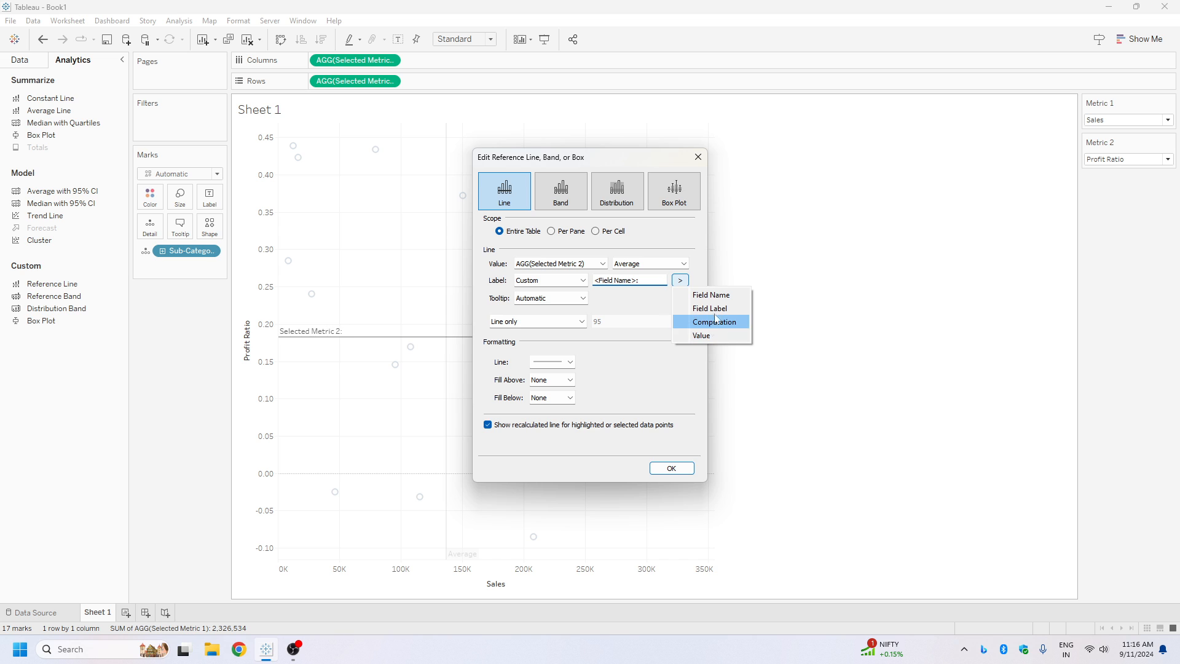
left_click(709, 335)
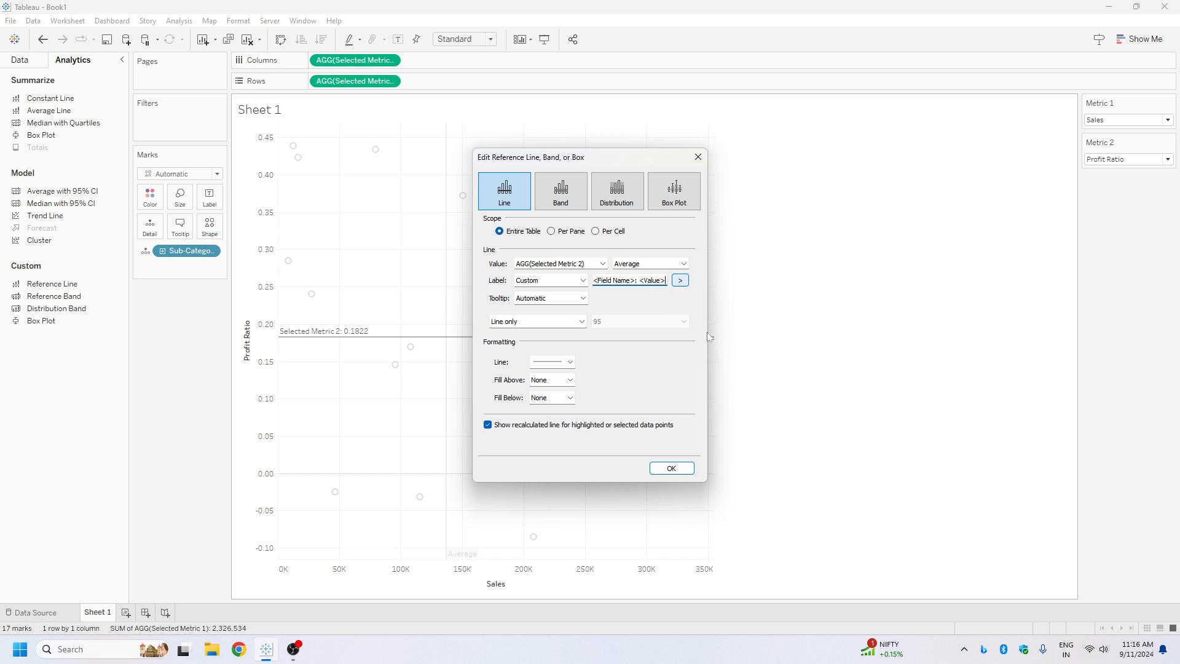
left_click(672, 468)
left_click(838, 291)
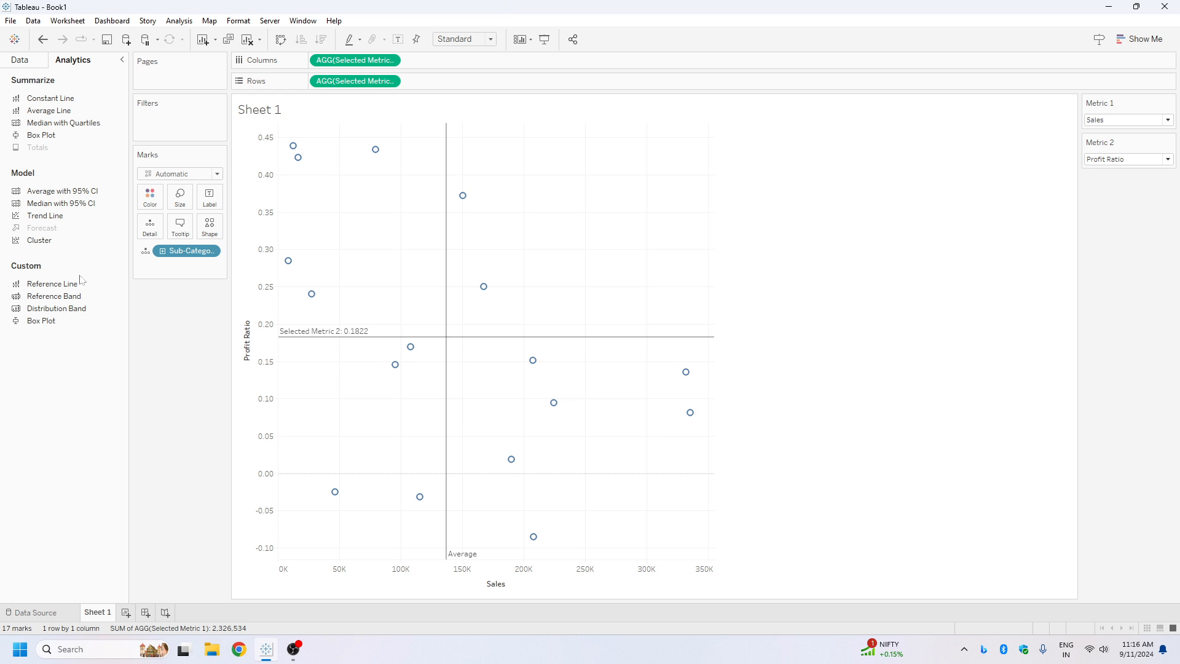
Step: Give the vertical average line a custom label reading <Field Name>: <Value>
double_click(446, 244)
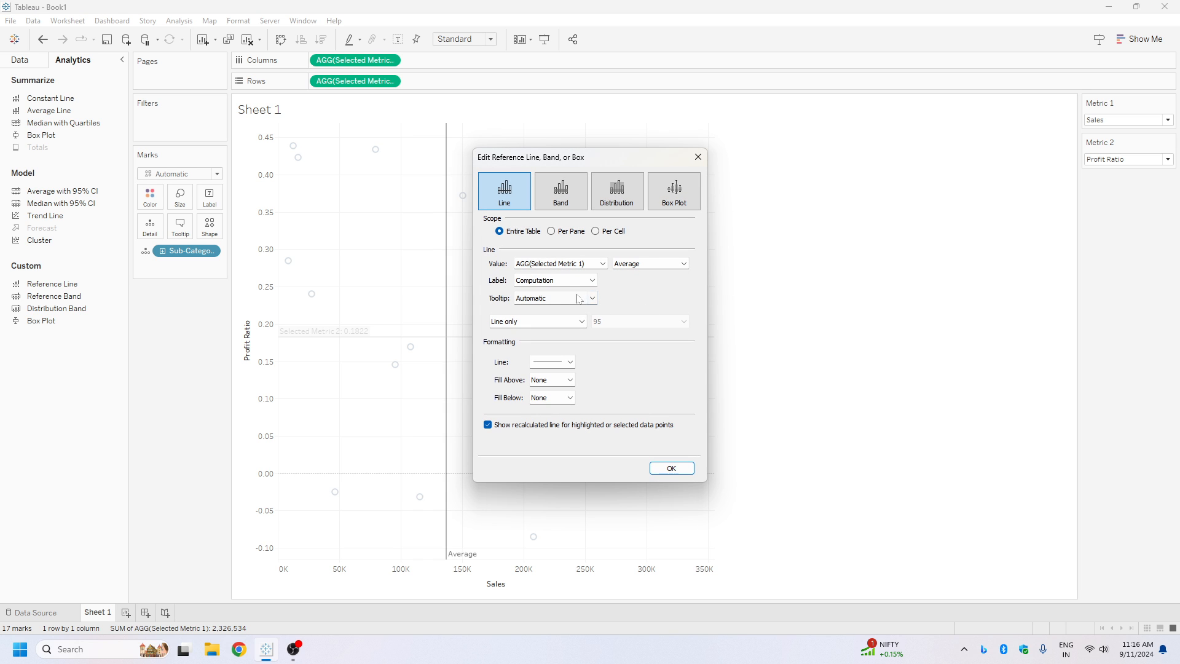
left_click(592, 281)
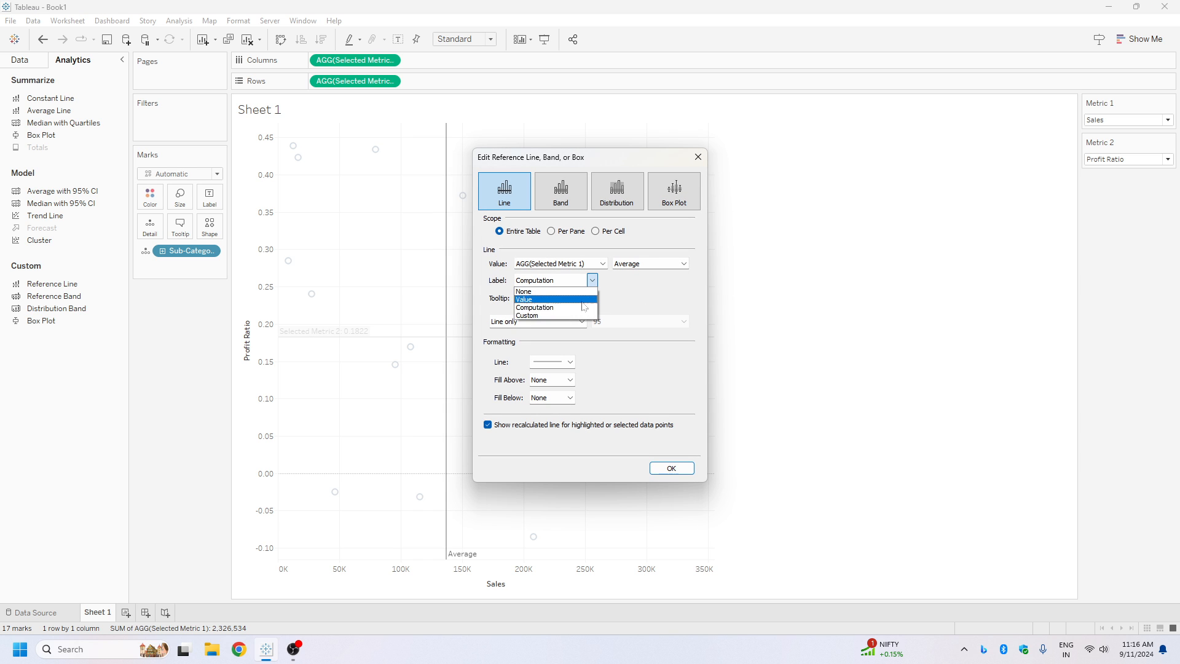
left_click(553, 316)
left_click(681, 280)
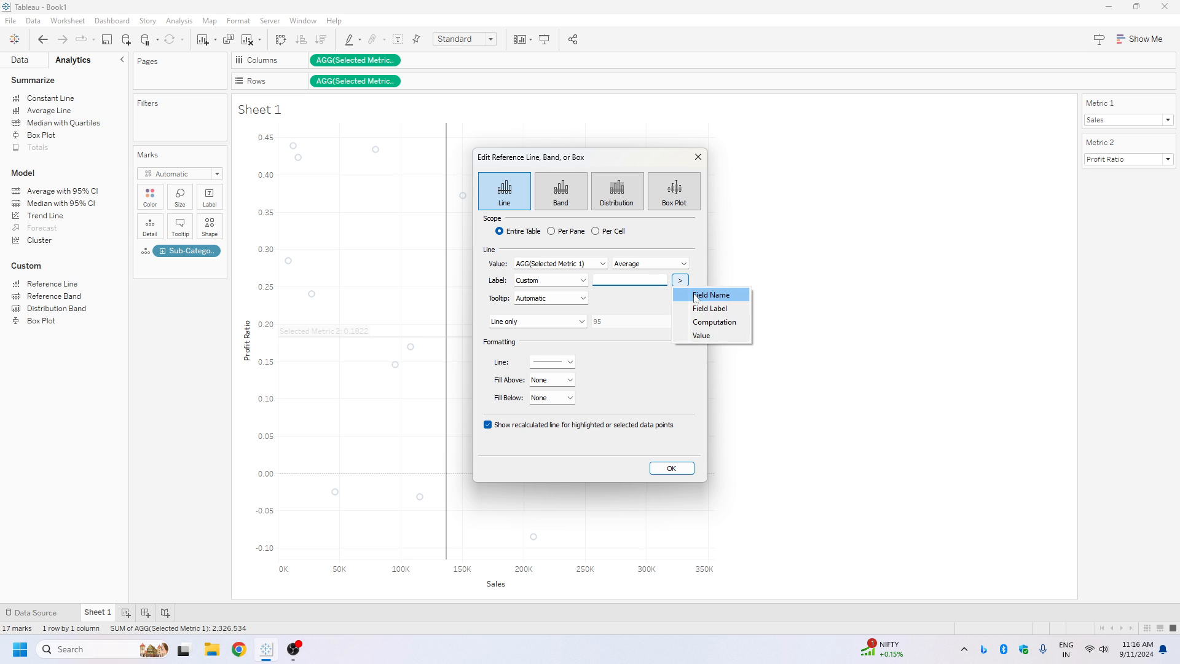
left_click(707, 293)
type(":")
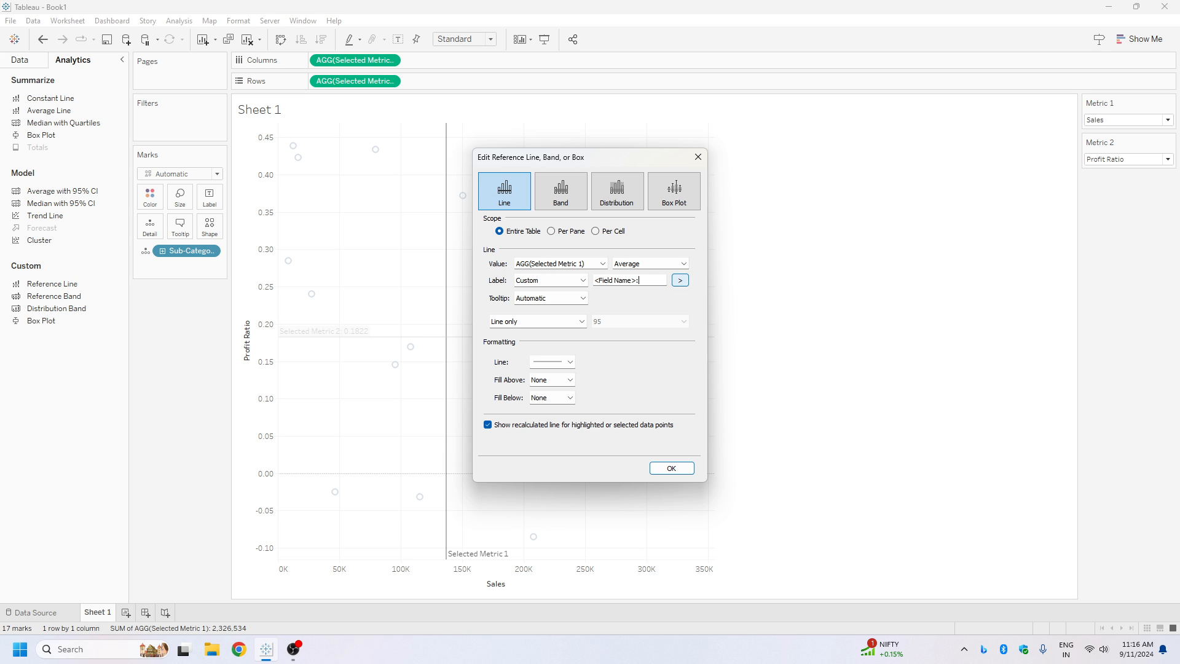
left_click(681, 281)
left_click(706, 335)
left_click(671, 468)
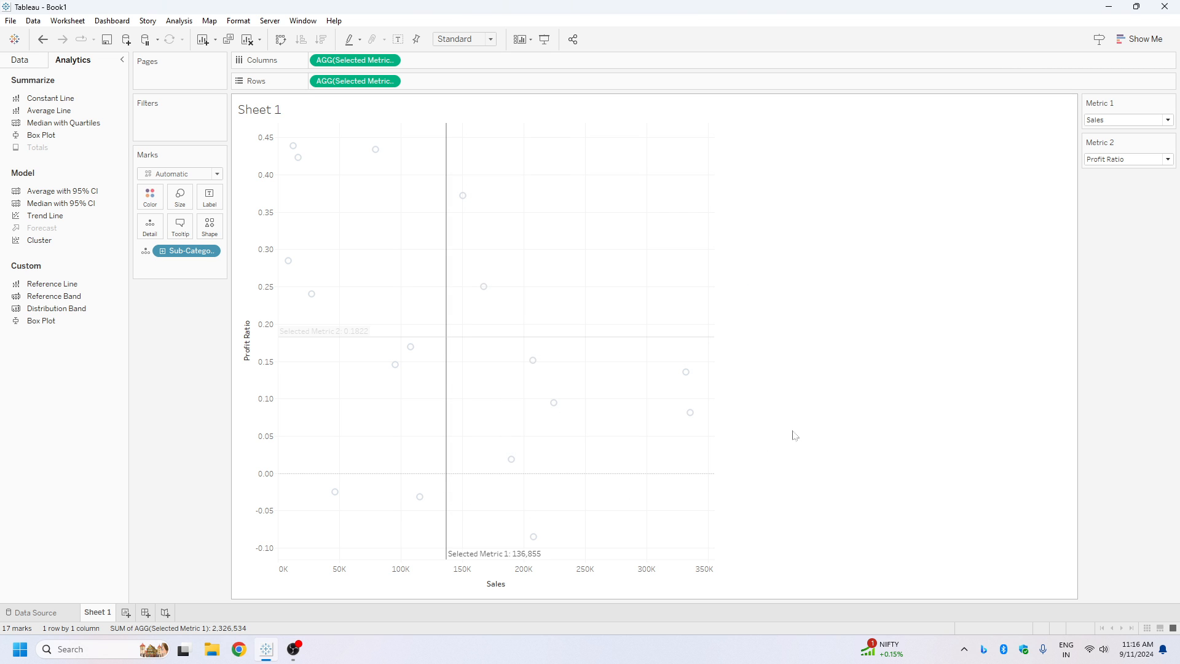
Step: Change the marks' shape to filled circles and slightly increase their size
left_click(23, 62)
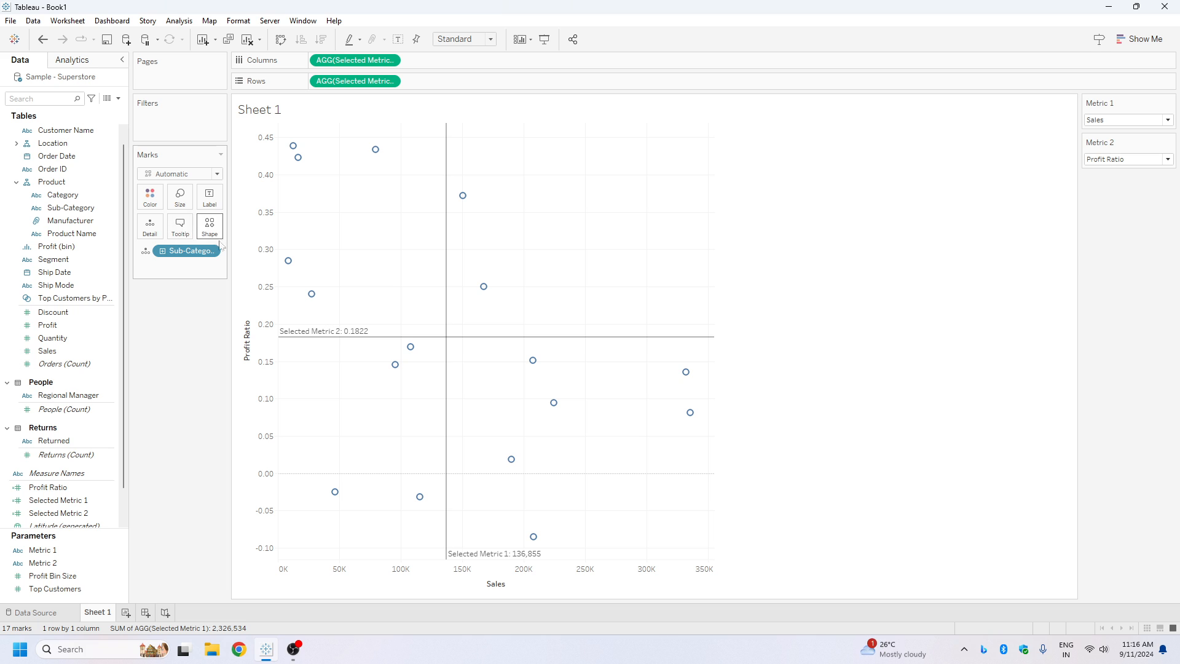
left_click(209, 226)
left_click(206, 280)
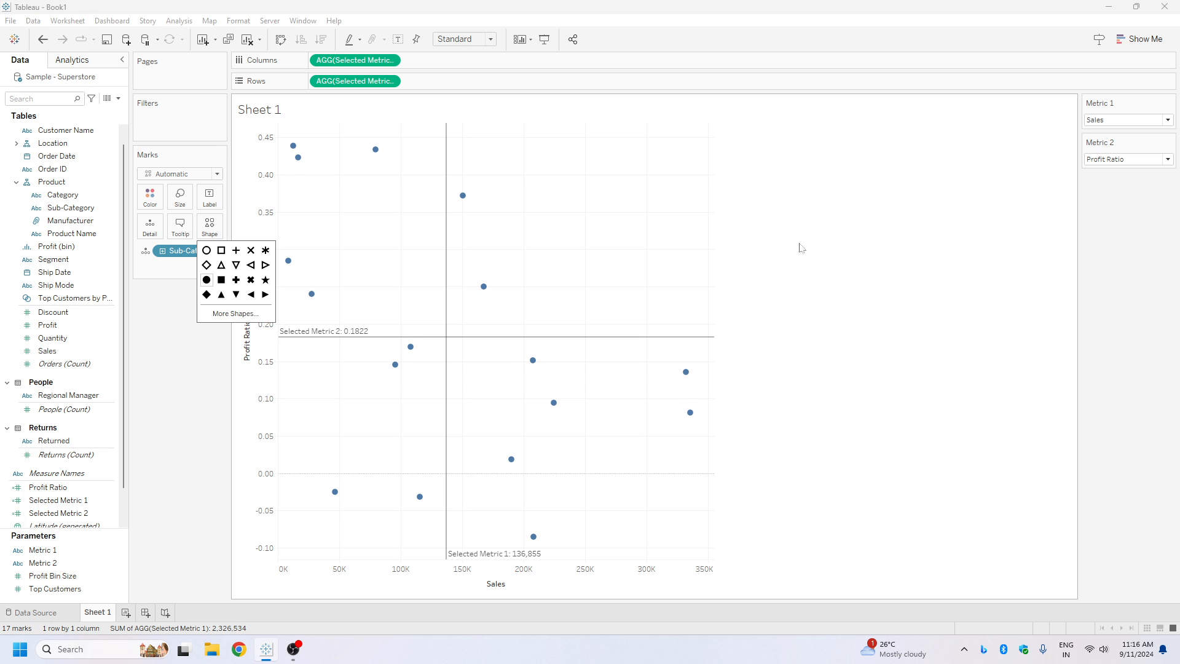
left_click(180, 199)
left_click(212, 228)
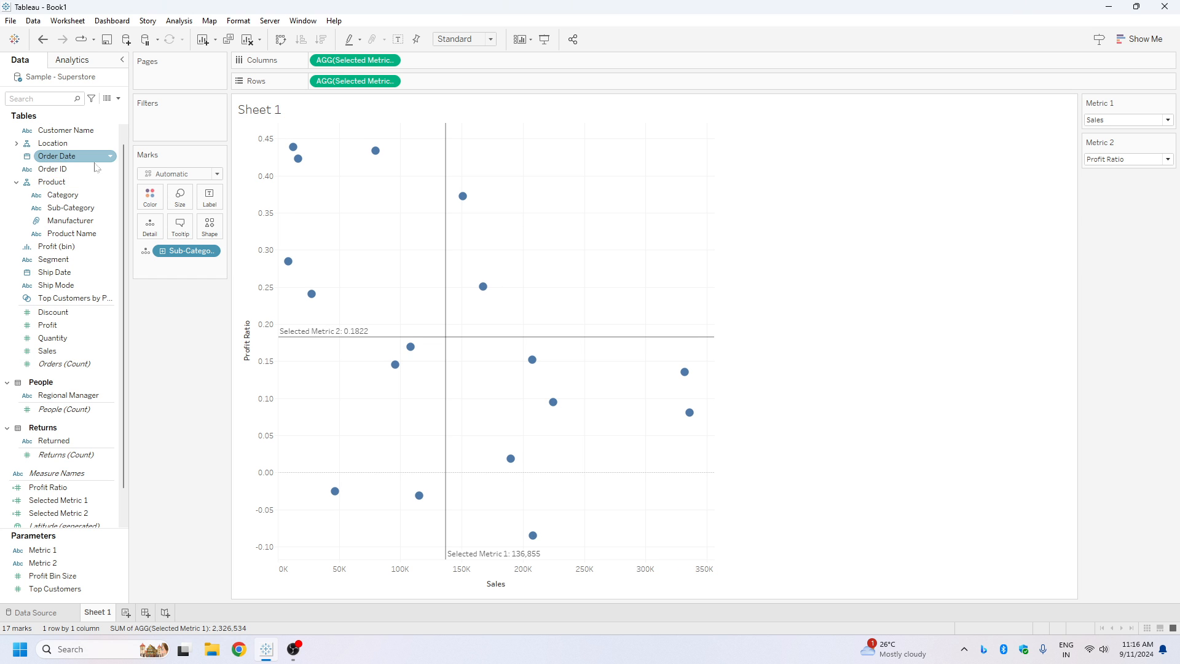
Step: Color the scatter plot's marks by Category and assign the Microsoft color palette to the three categories
scroll(70, 184, "up", 1)
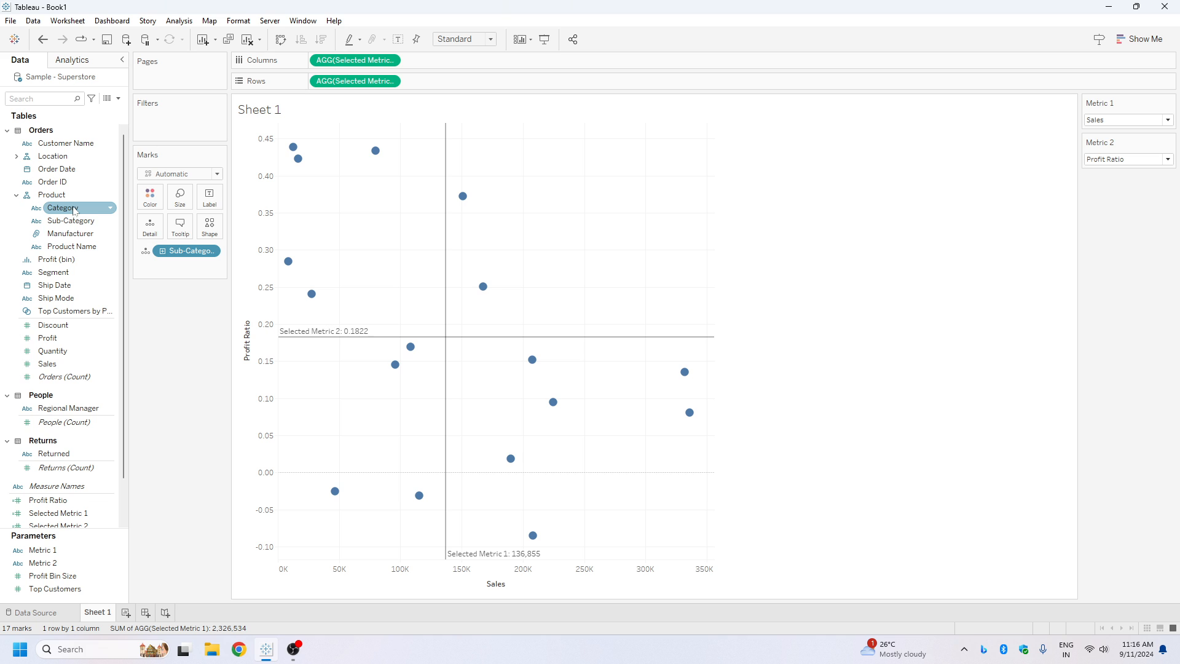
left_click_drag(74, 209, 150, 196)
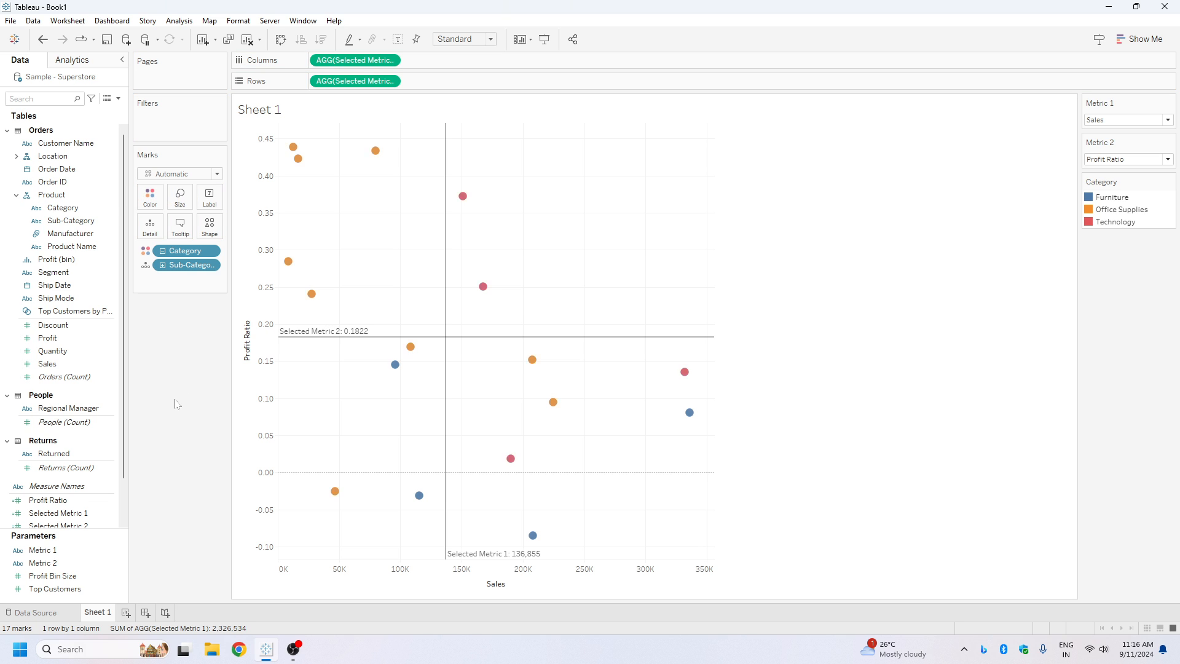
double_click(1094, 197)
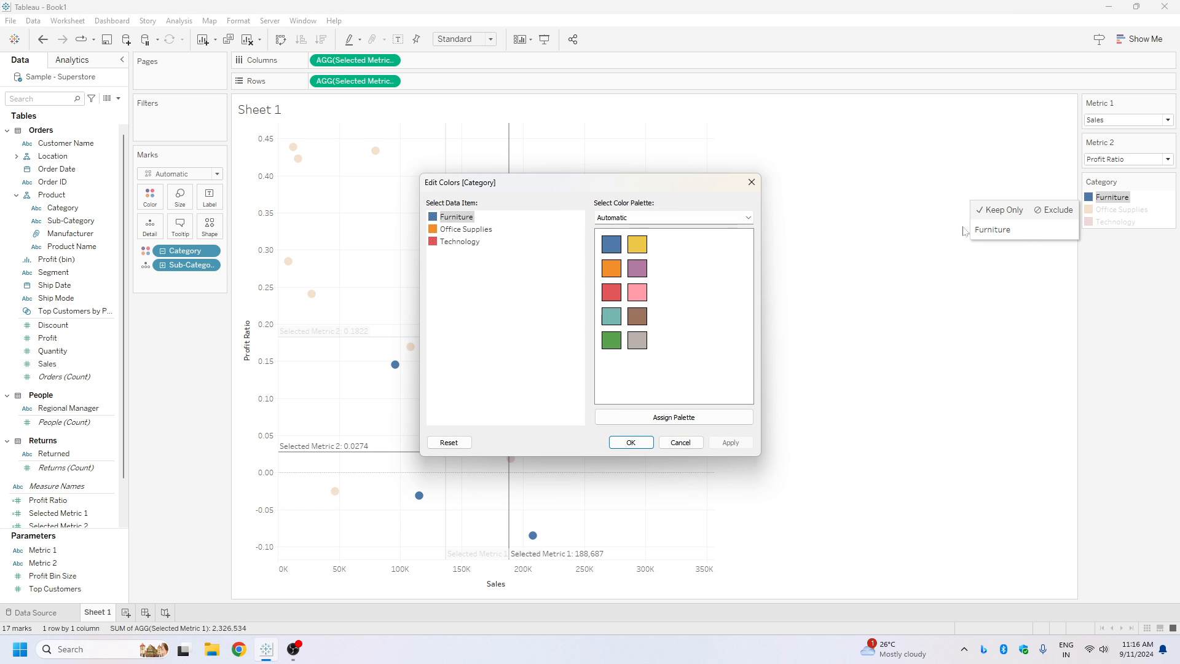
left_click(679, 218)
scroll(645, 295, "down", 5)
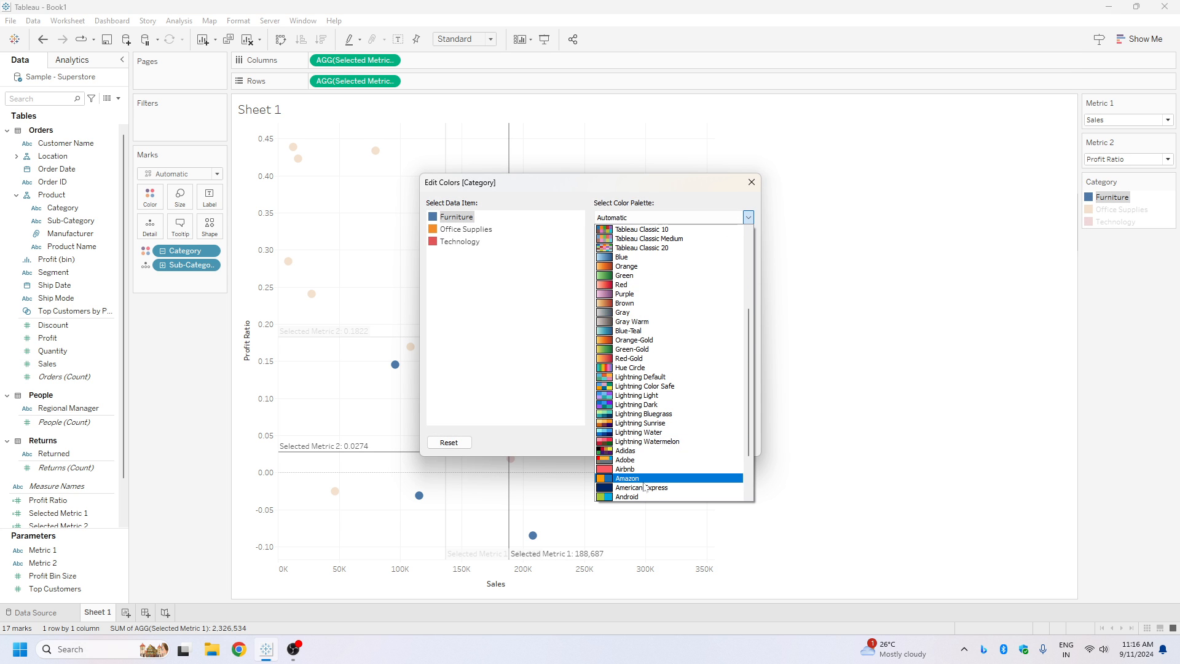
scroll(645, 488, "down", 3)
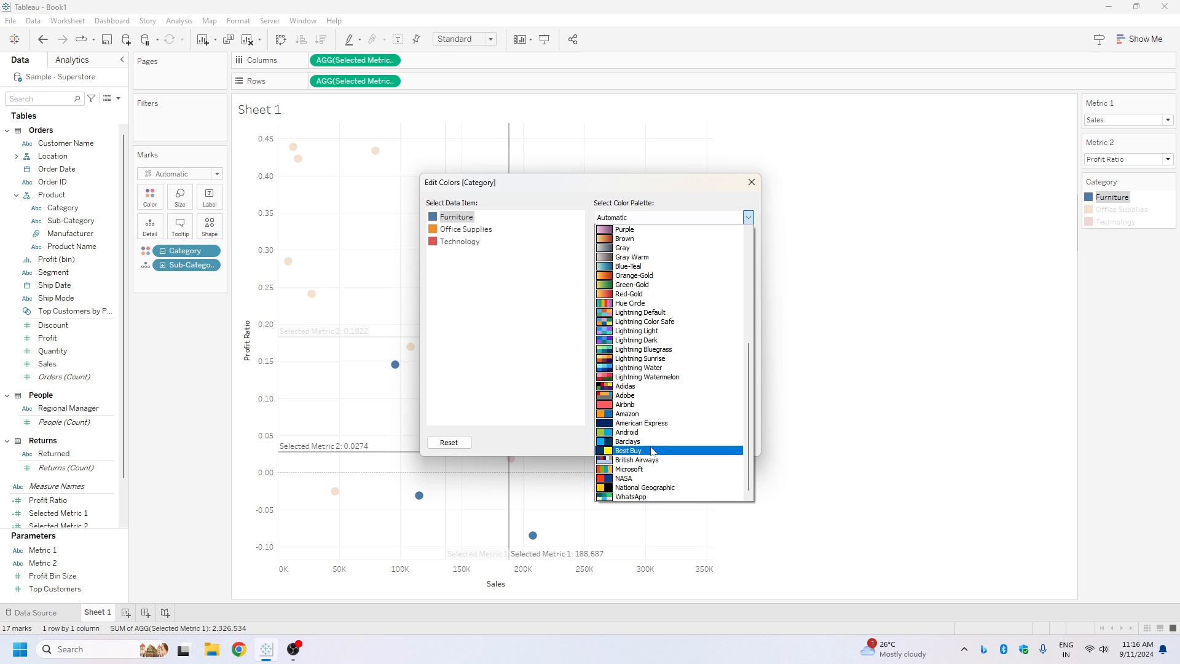
left_click(634, 469)
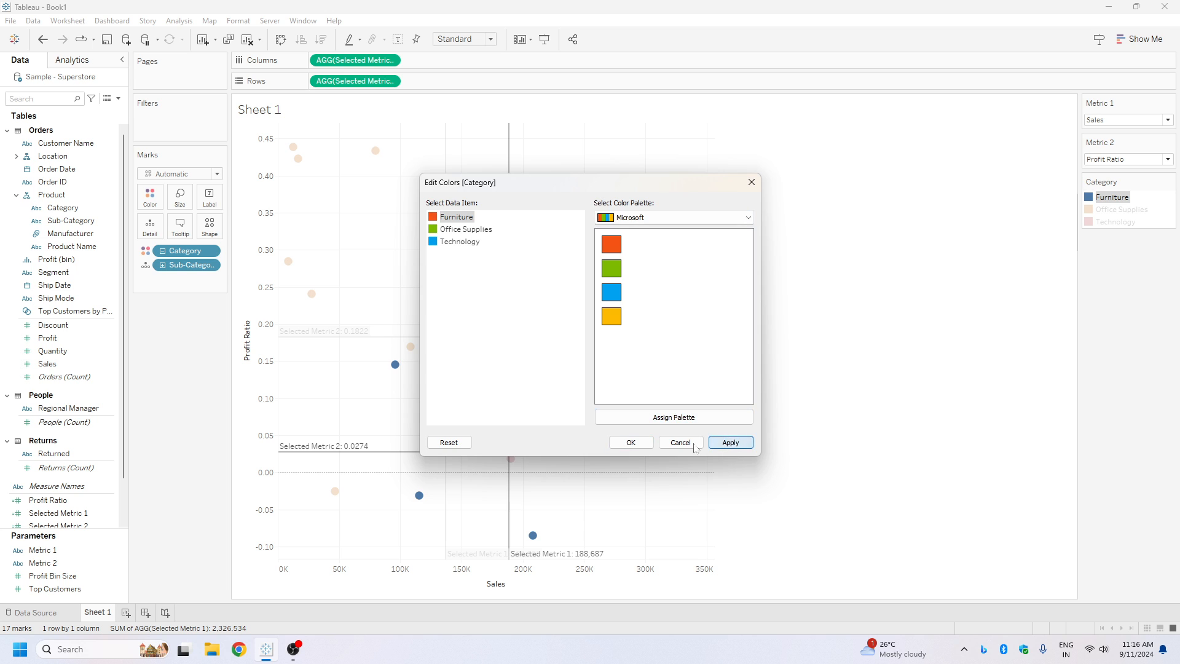
left_click(730, 442)
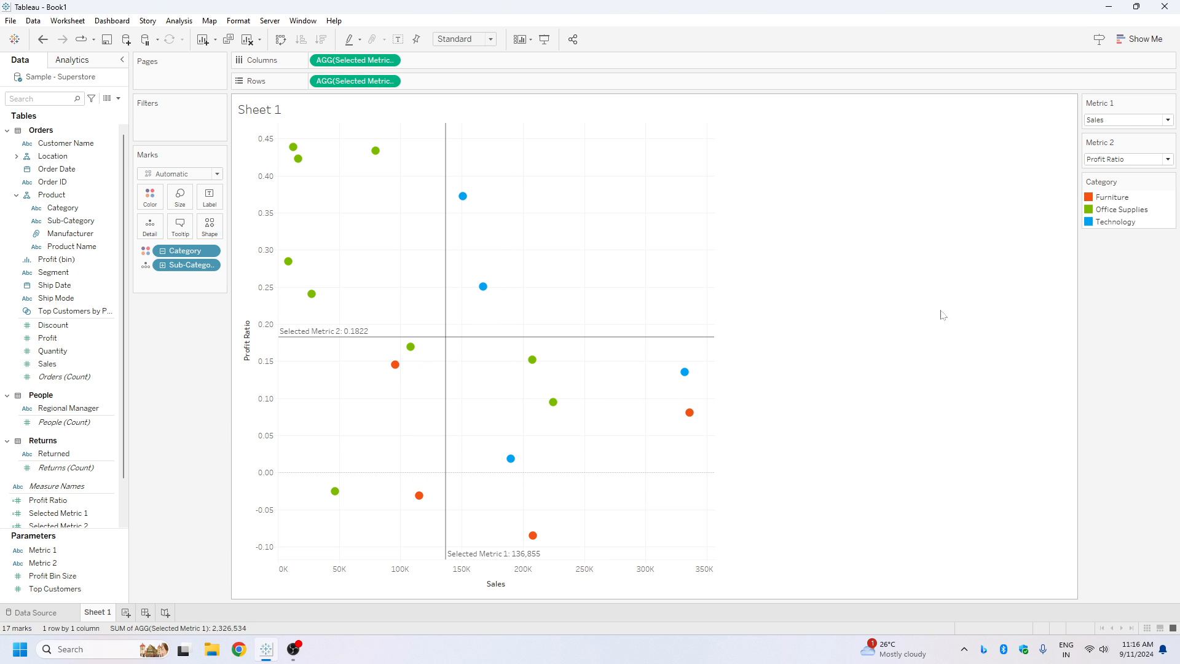
Step: Switch the Metric 1 parameter to Total Order and the Metric 2 parameter to Profit
left_click(1125, 120)
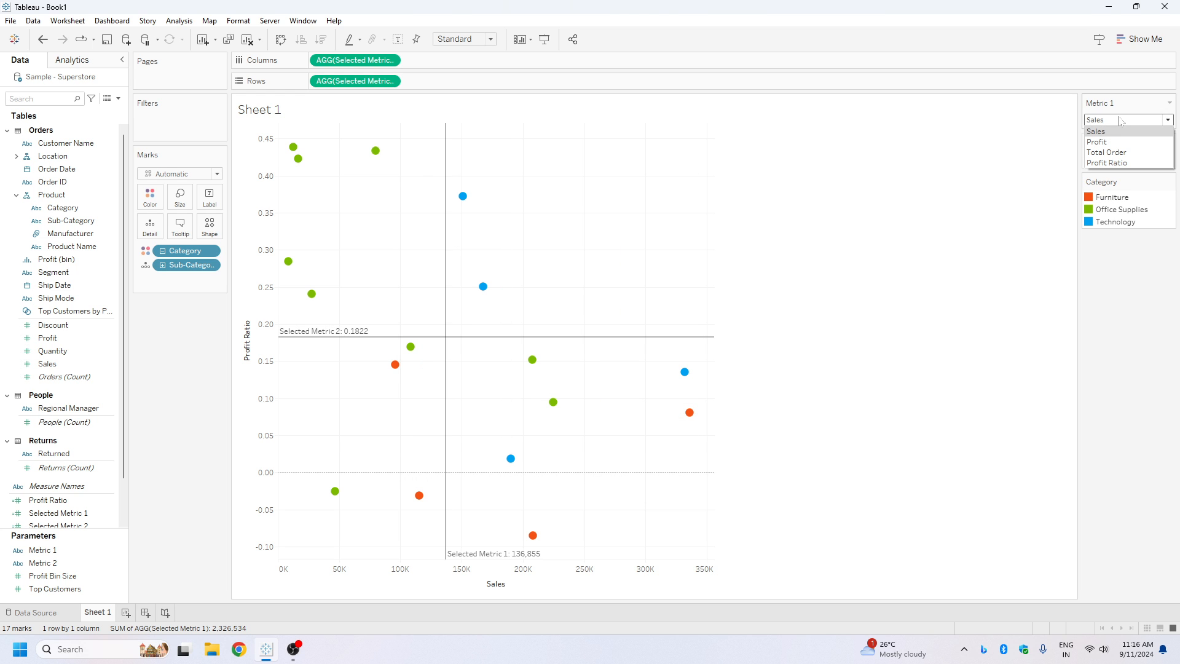
left_click(1117, 153)
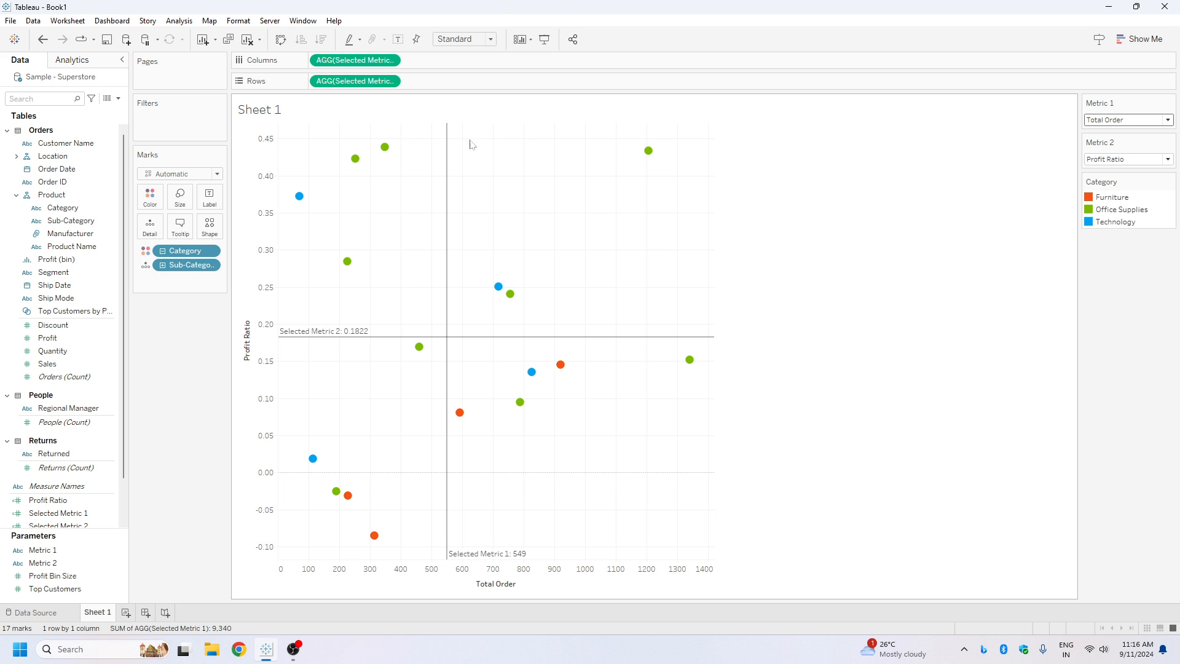
left_click(1125, 159)
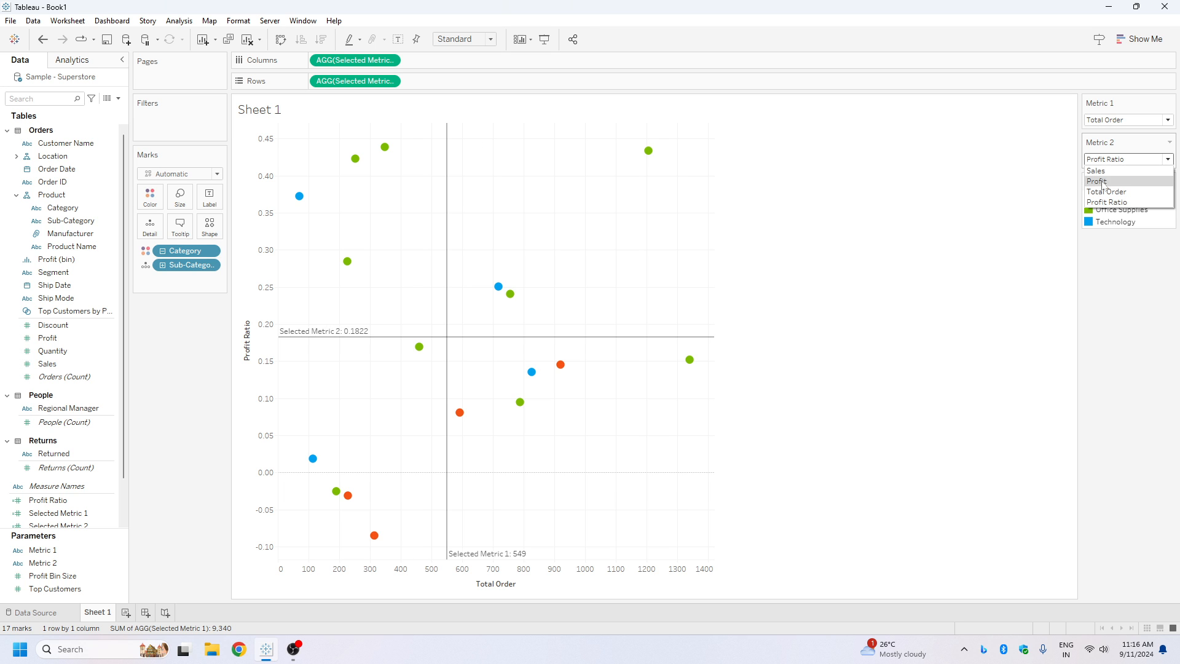
left_click(1105, 182)
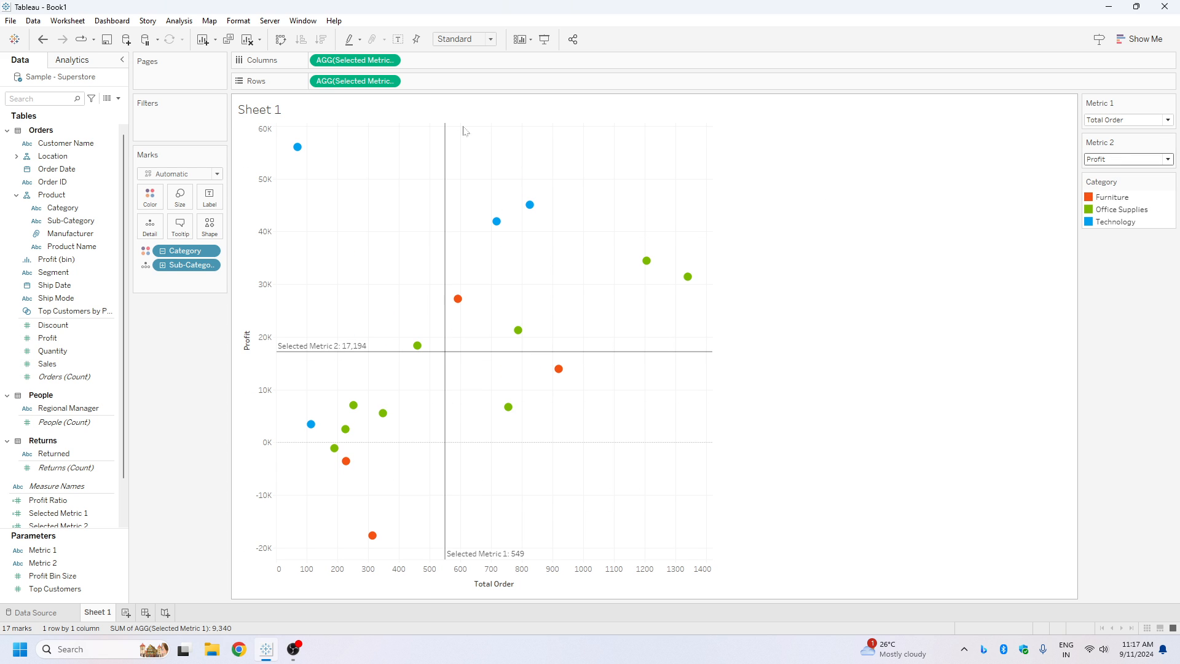
Step: Replace the sheet title with "Comparison between <Parameters.Metric 1> vs <Parameters.Metric 2>", inserting both parameters as dynamic fields
double_click(362, 108)
key("ctrl+a")
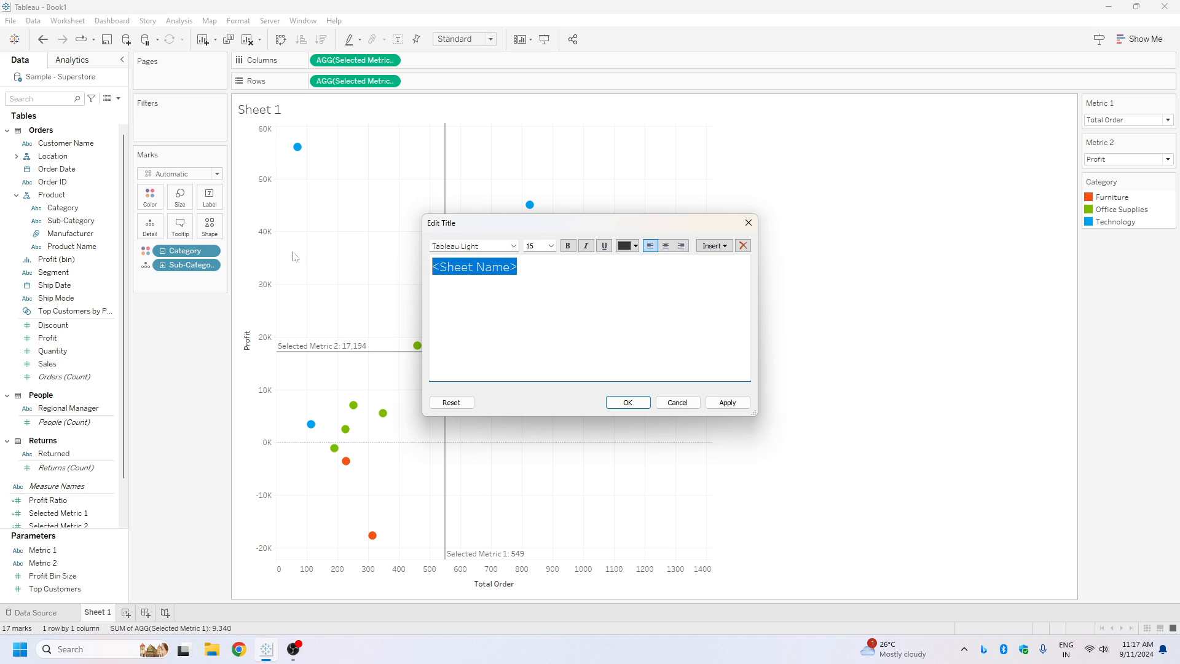
type("Compa")
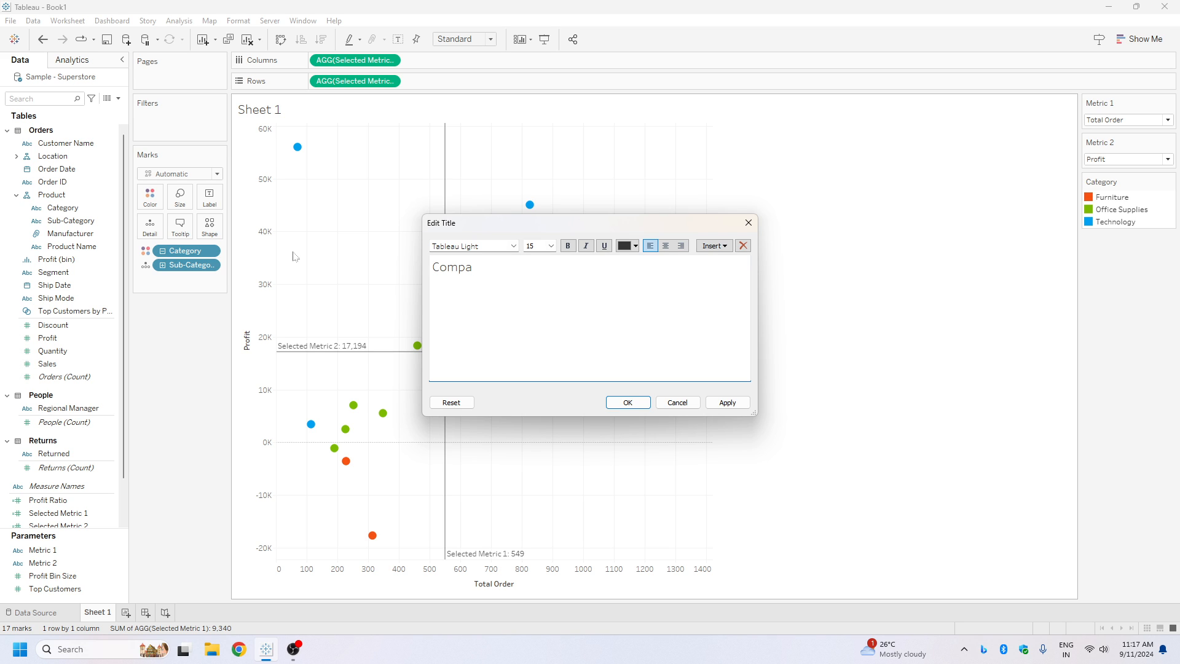
type("rison between")
left_click(714, 246)
left_click(750, 431)
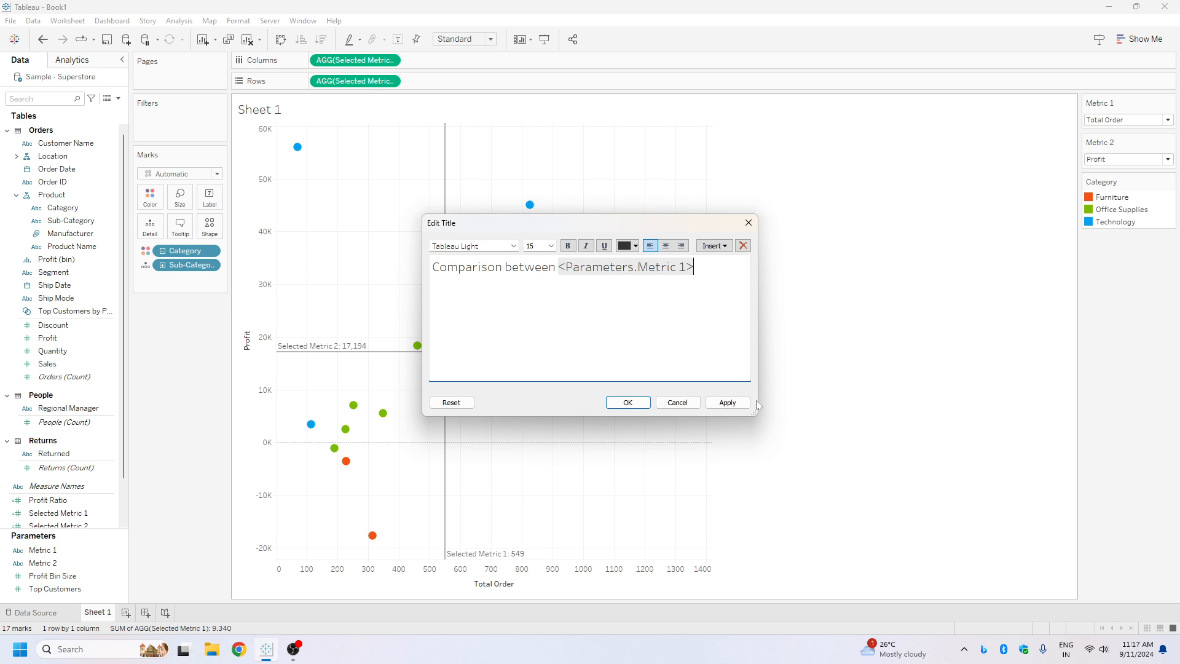
type("and")
left_click(715, 246)
left_click(762, 449)
Step: Make both metric parameters in the sheet title bold and apply the title
left_click(624, 267)
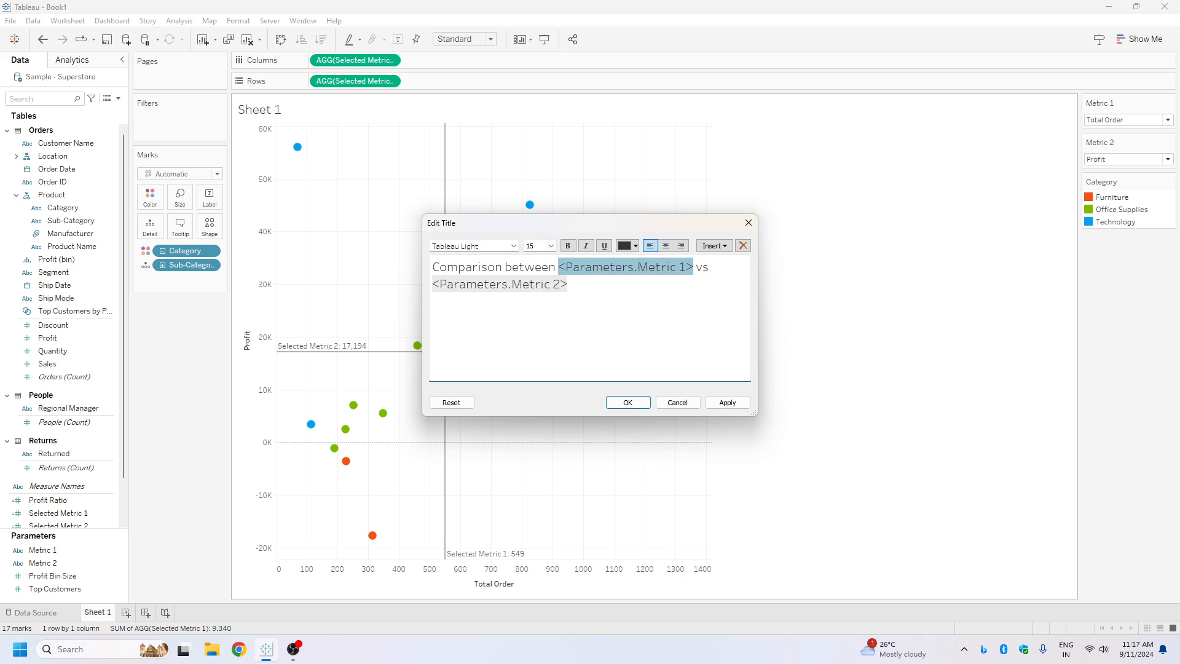
left_click(568, 246)
left_click(541, 284)
left_click(568, 246)
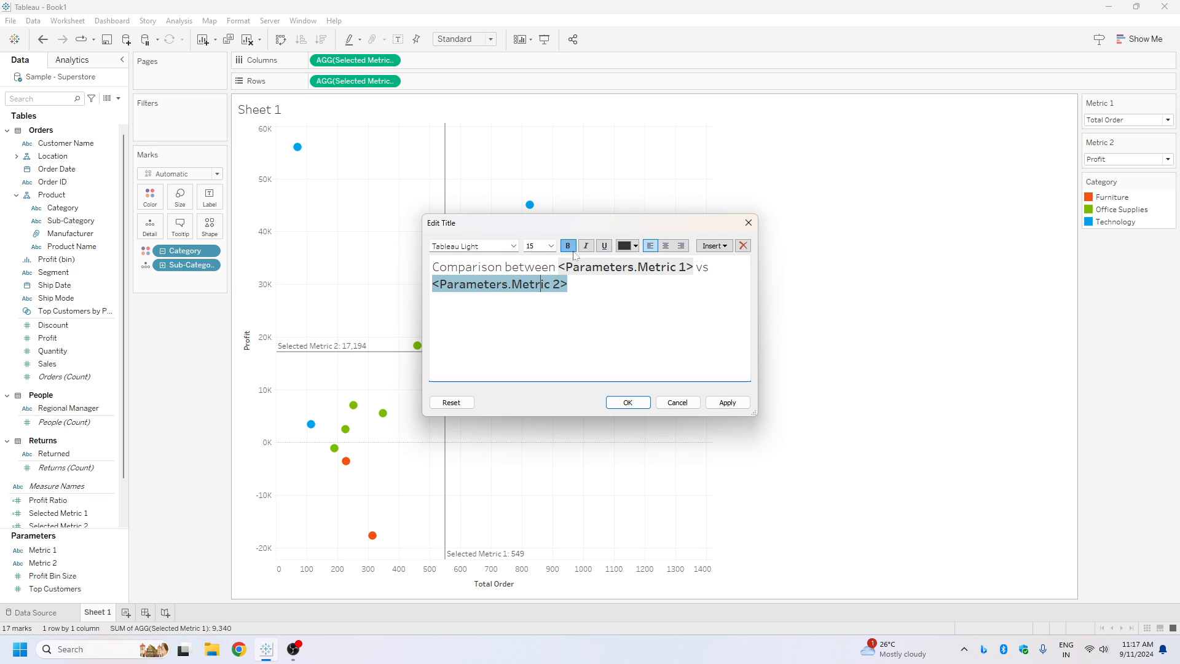
left_click(727, 402)
left_click(627, 402)
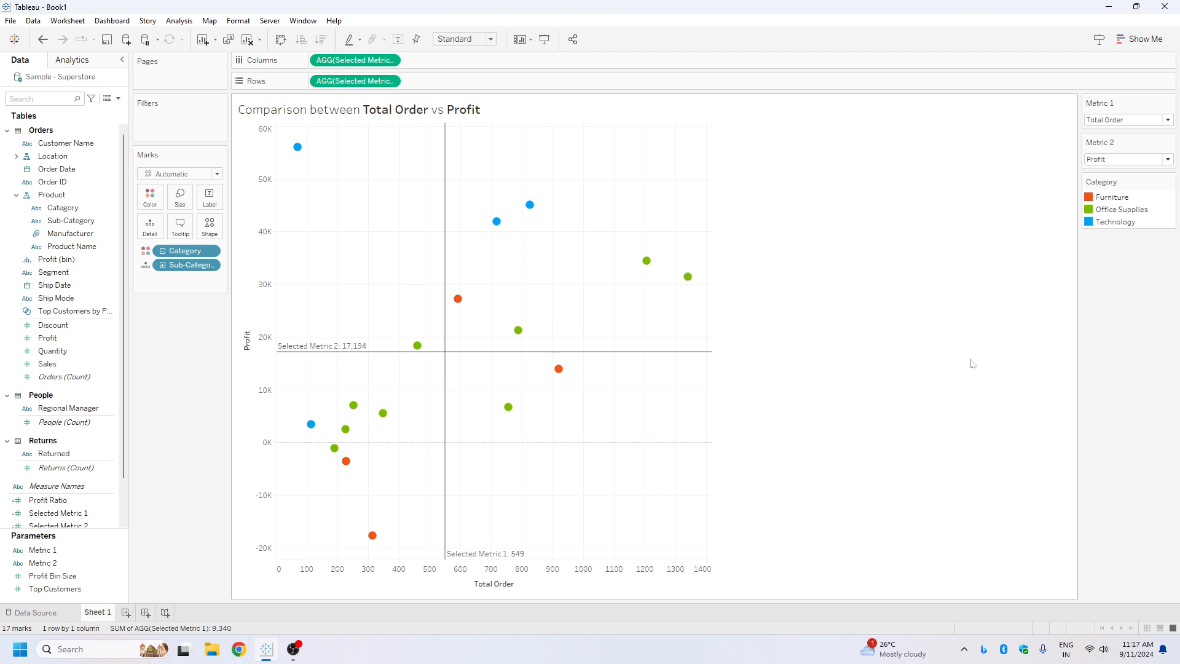
Step: Set the Metric 1 parameter to Sales, leaving the Metric 2 selection as it is
left_click(1125, 120)
left_click(1100, 131)
left_click(1110, 159)
left_click(810, 161)
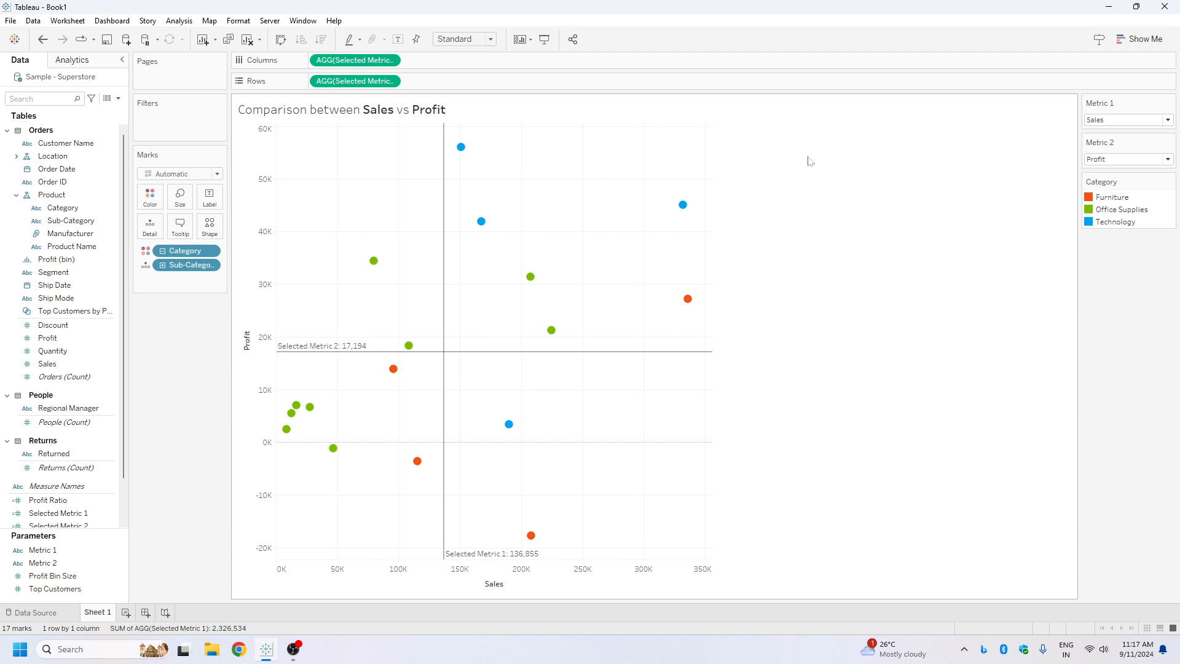